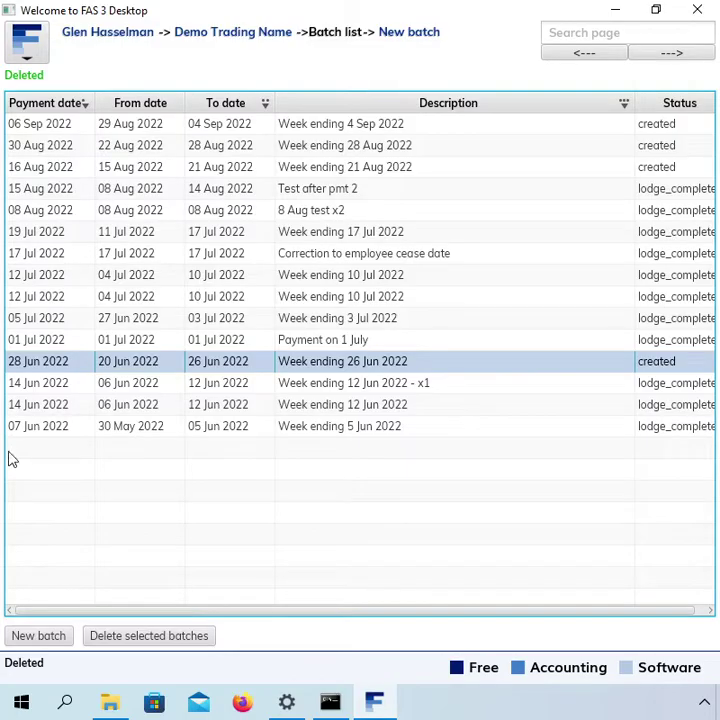
Examine the June and July 2022 pay batches in the batch list, comparing their payment dates, pay periods and descriptions
left_click(280, 386)
left_click(281, 405)
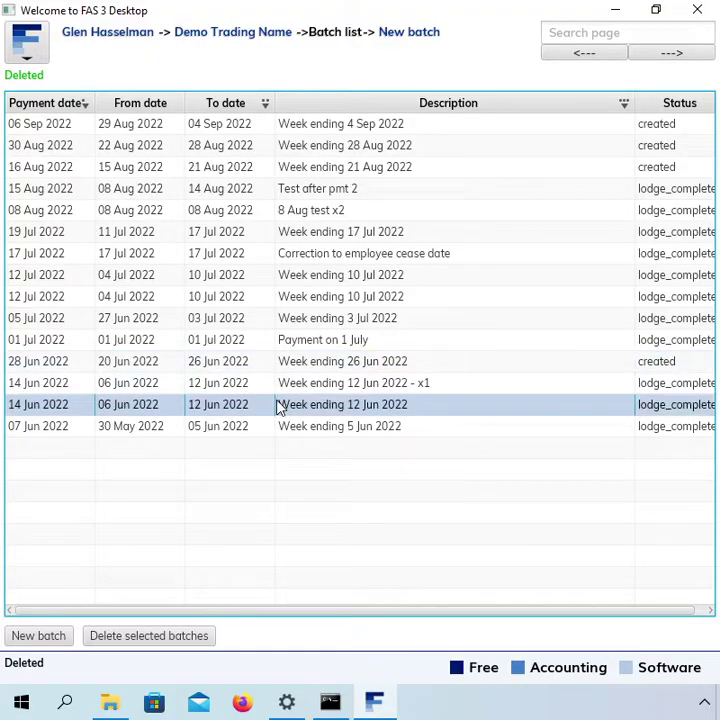
left_click(278, 426)
left_click(287, 362)
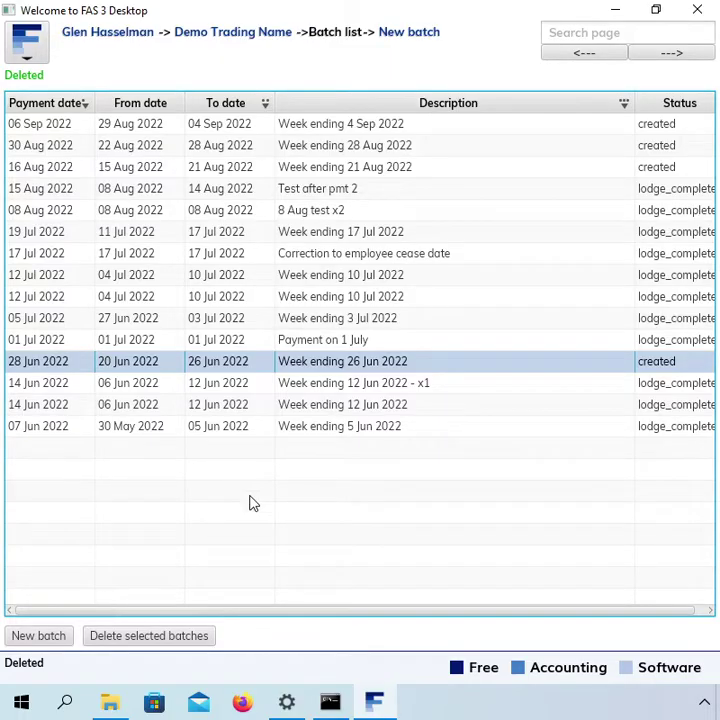
left_click(222, 344)
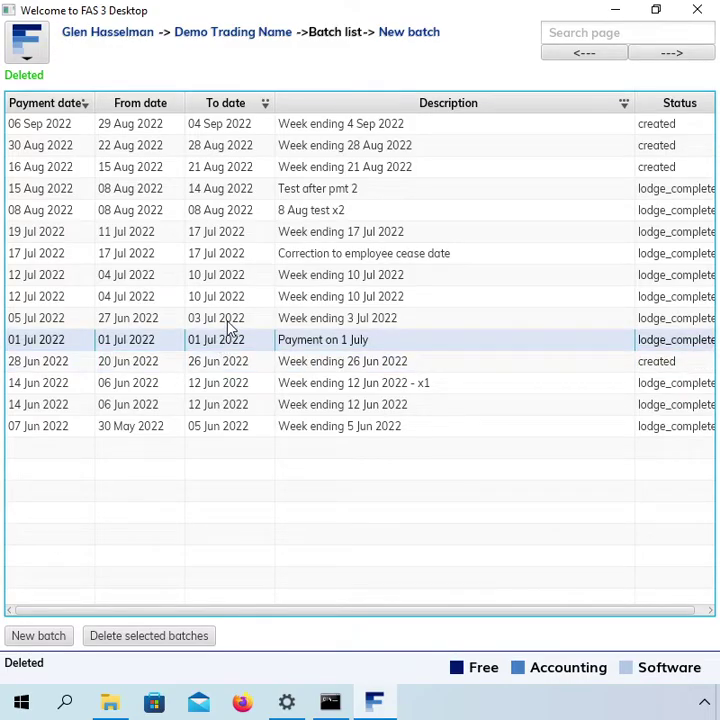
left_click(230, 326)
left_click(237, 304)
left_click(244, 271)
left_click(248, 255)
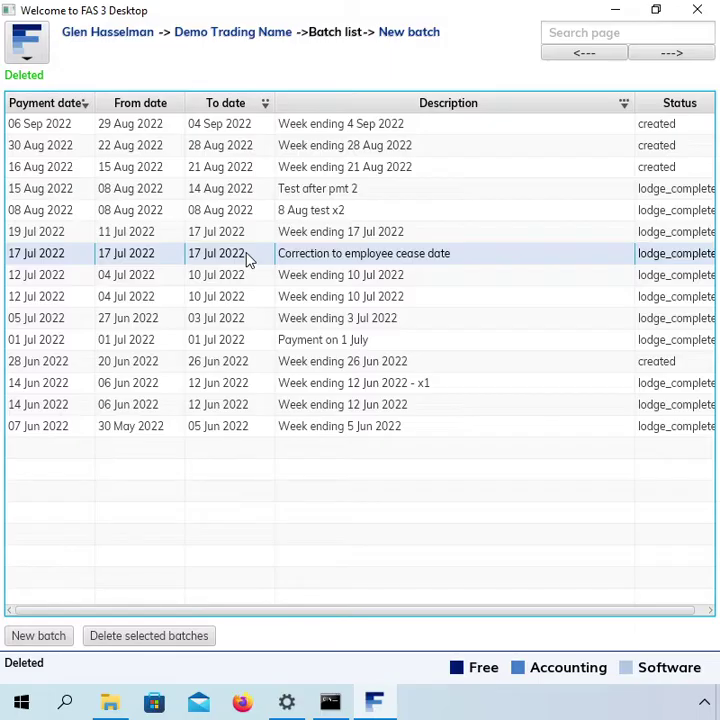
left_click(73, 320)
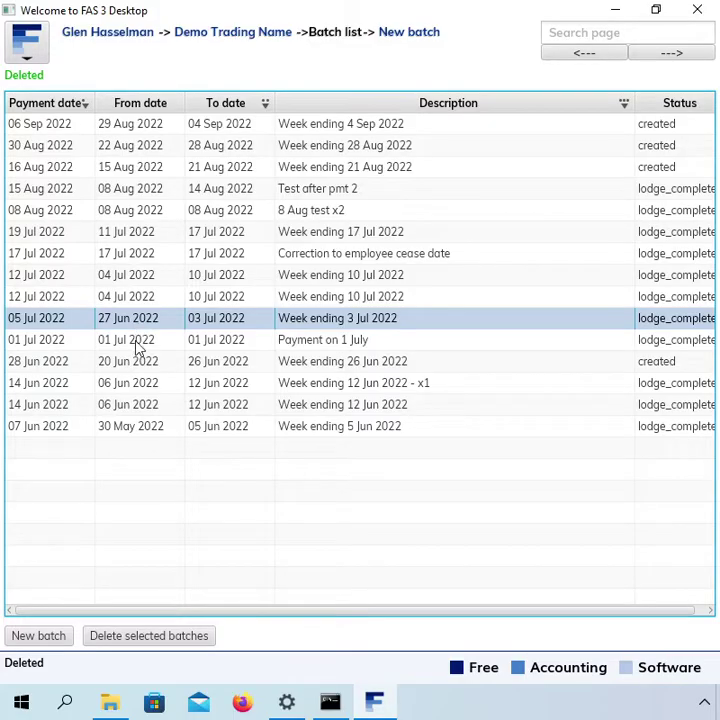
Open the "Week ending 26 Jun 2022" batch and then the pay slip of the first employee in it
left_click(104, 364)
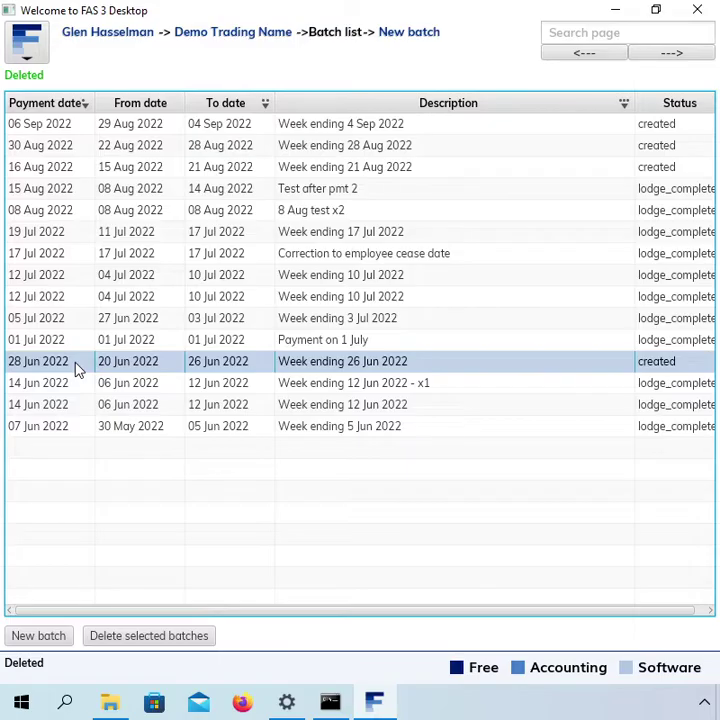
double_click(75, 368)
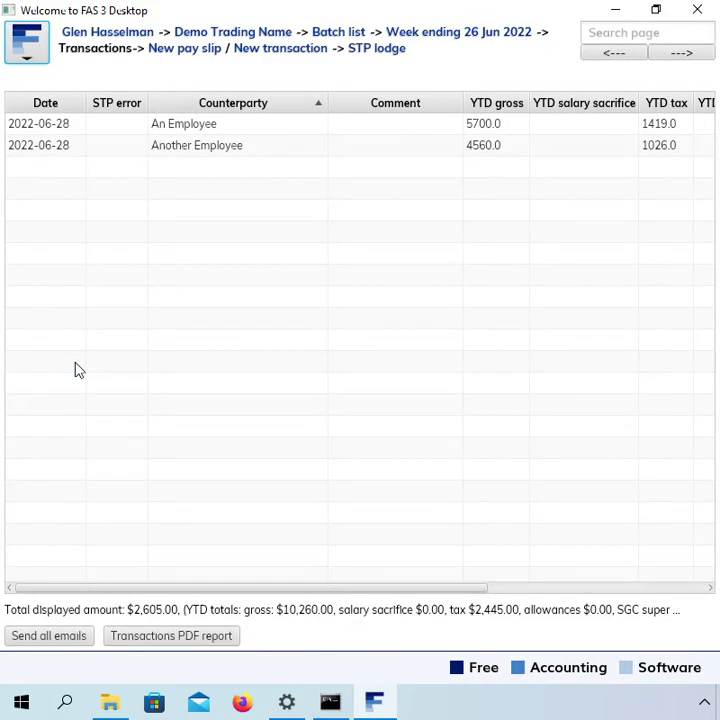
left_click(167, 131)
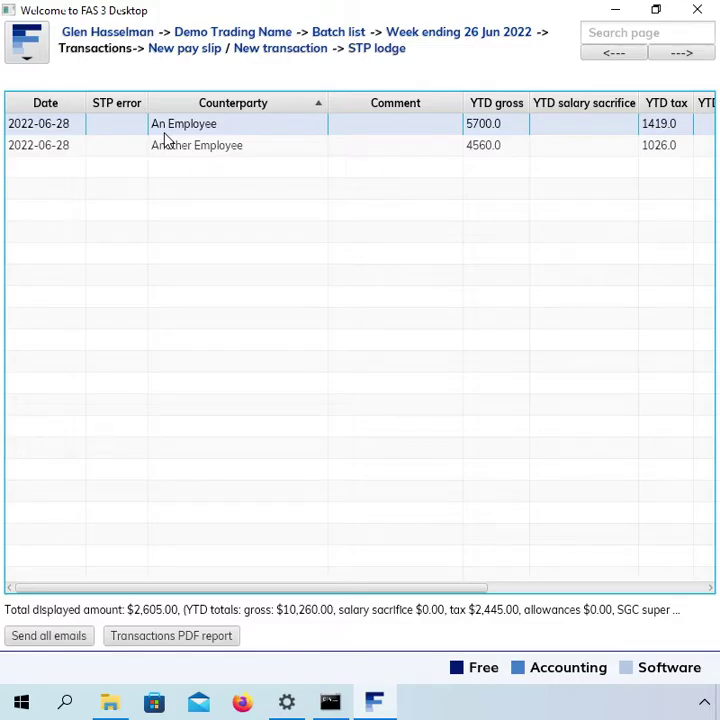
double_click(165, 133)
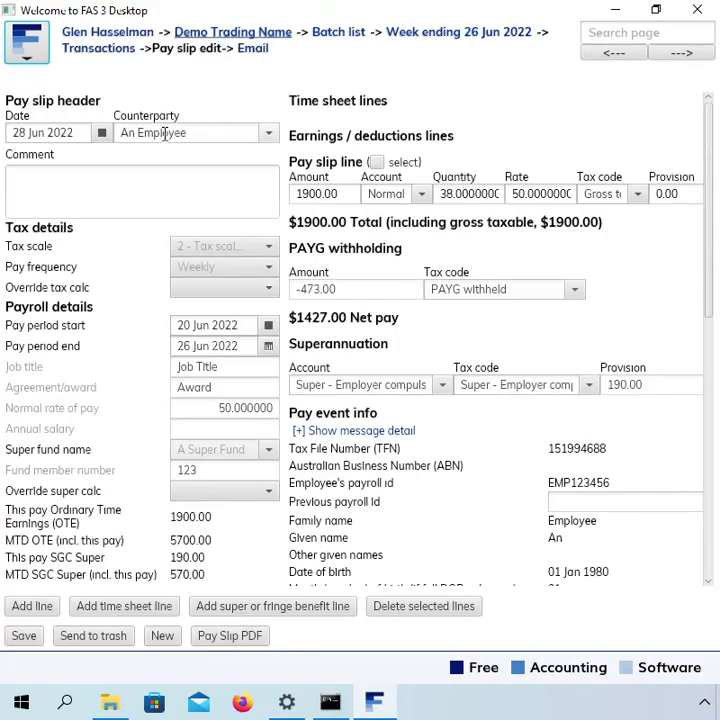
Set "Final pay for financial year" to Yes in the first employee's pay slip and save it
left_click(347, 194)
left_click(321, 194)
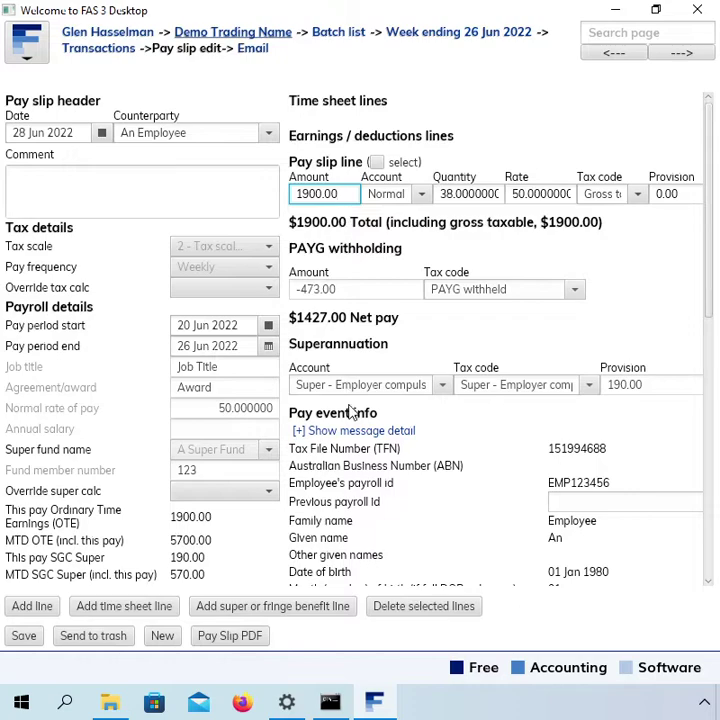
left_click_drag(709, 170, 713, 301)
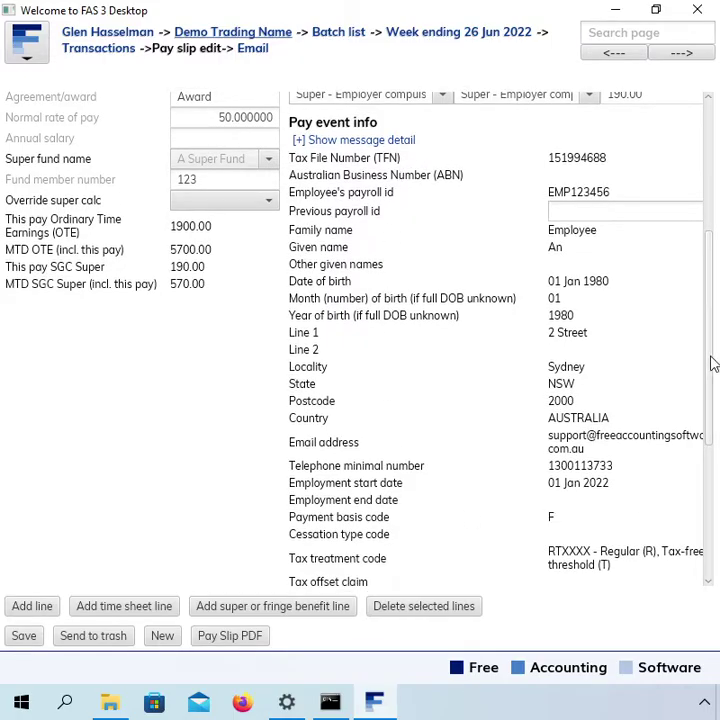
left_click_drag(712, 363, 671, 537)
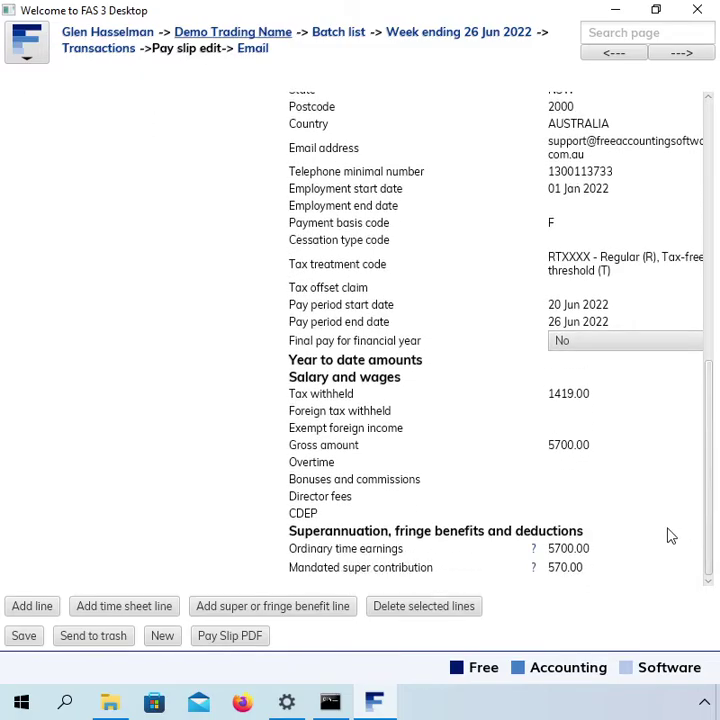
left_click(597, 344)
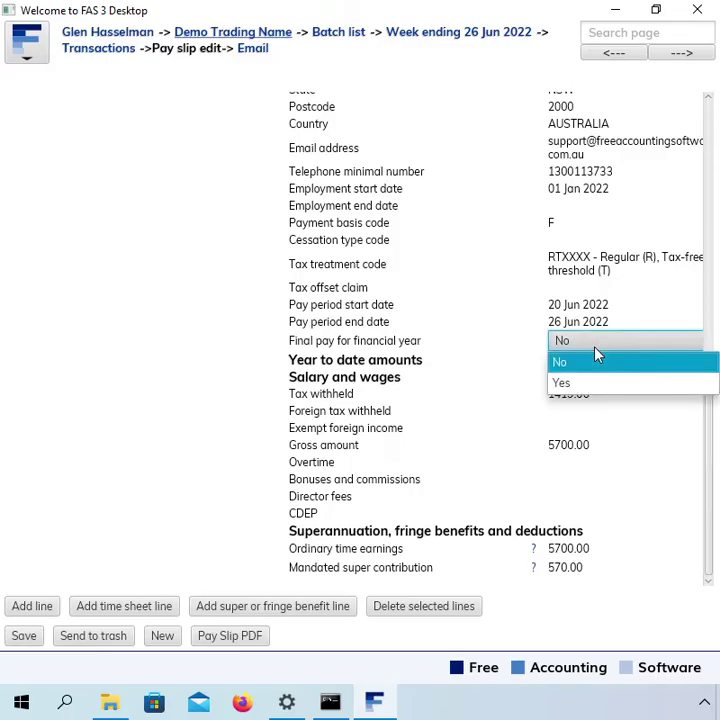
left_click(588, 388)
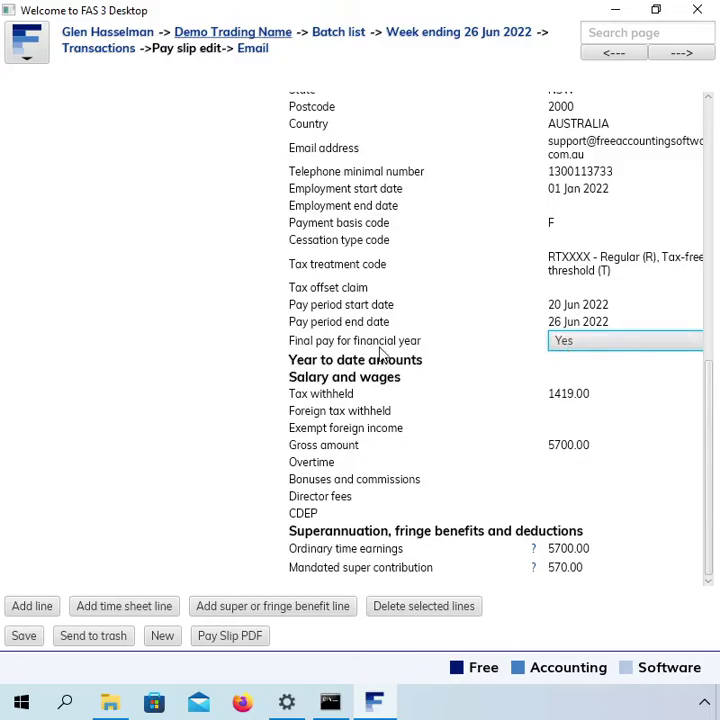
left_click(587, 349)
left_click(587, 349)
left_click(30, 640)
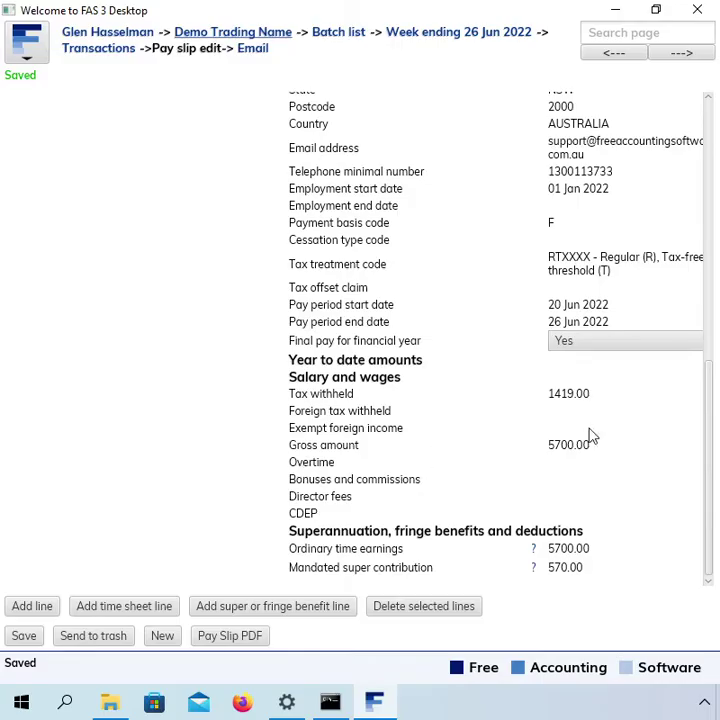
Return to the batch's transactions and narrow the counterparty, comment and YTD columns to bring the Final pay column into view
left_click(110, 49)
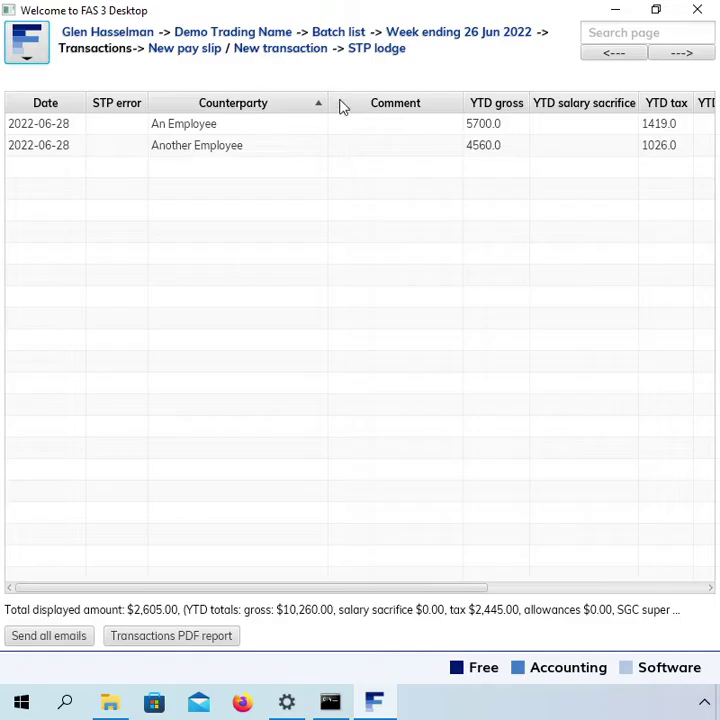
left_click_drag(327, 103, 243, 104)
left_click(241, 104)
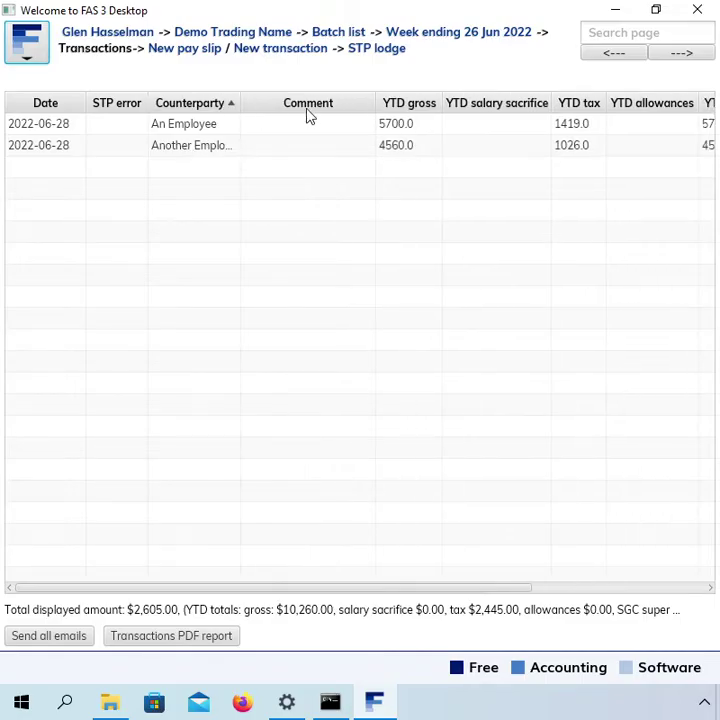
left_click_drag(374, 103, 293, 111)
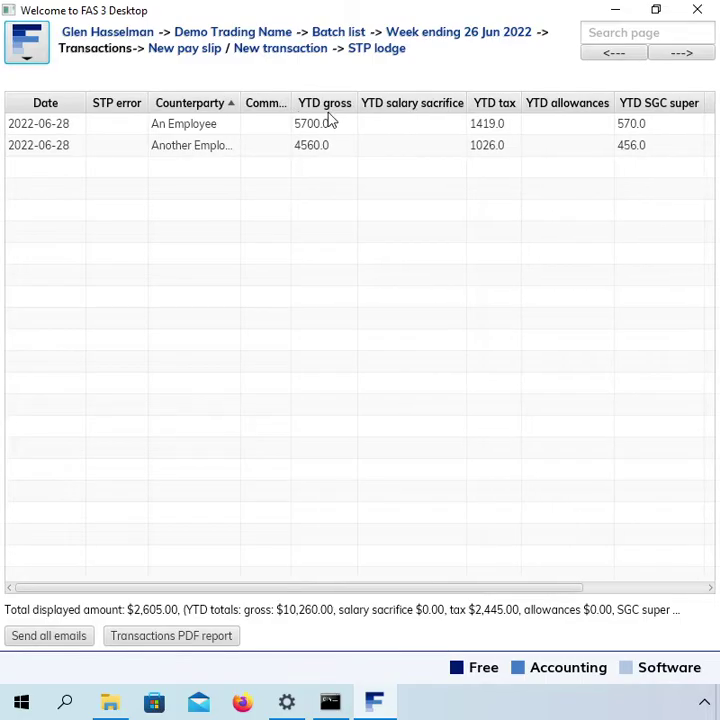
left_click_drag(467, 108, 403, 115)
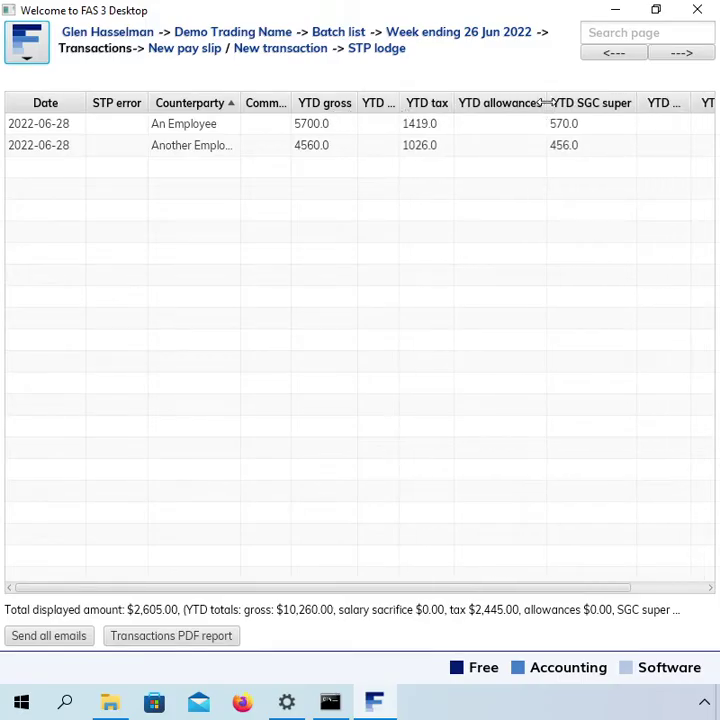
left_click_drag(546, 110, 477, 110)
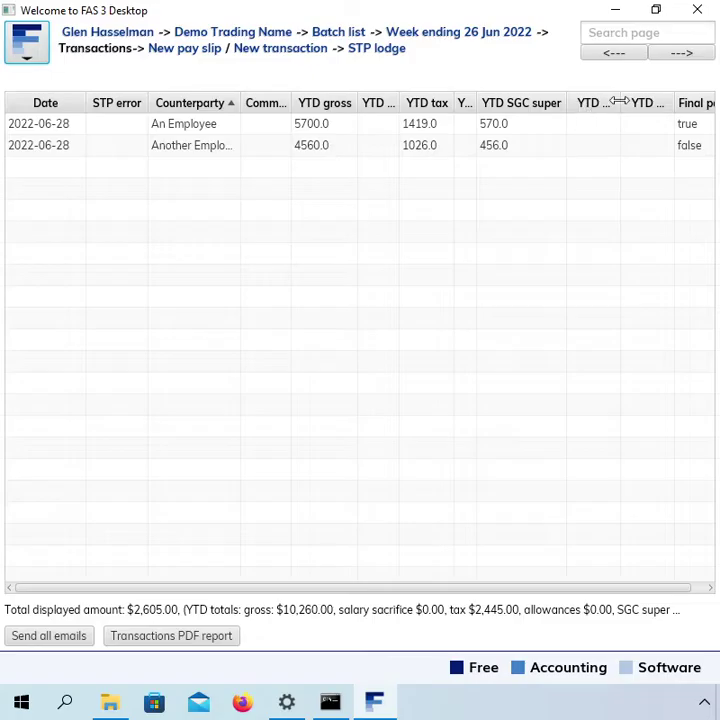
left_click_drag(616, 102, 593, 116)
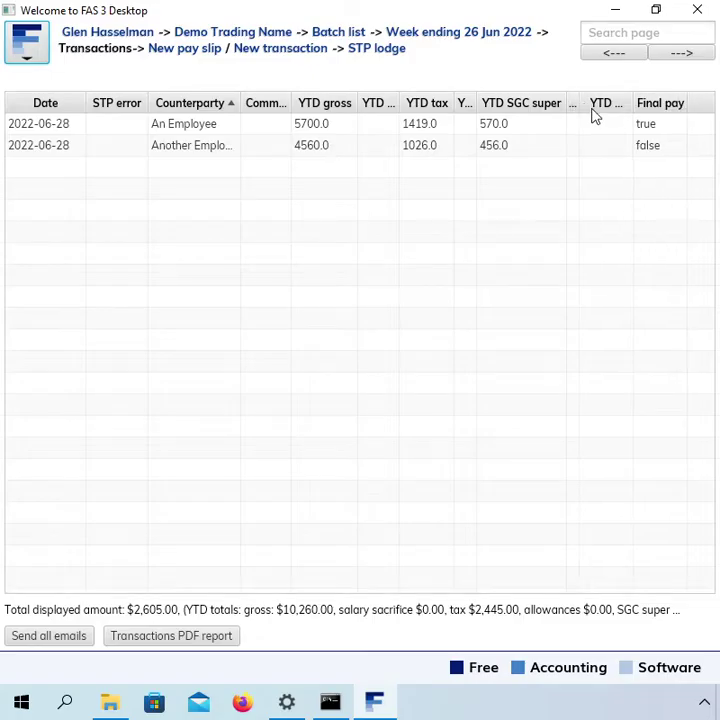
left_click(660, 128)
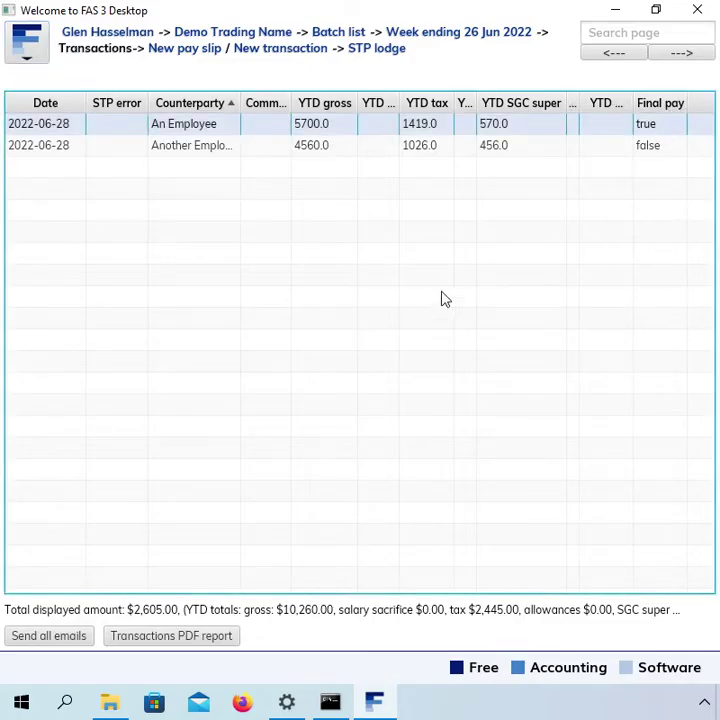
Set "Final pay for financial year" to Yes in the second employee's pay slip, save it, and return to the transactions
left_click(668, 148)
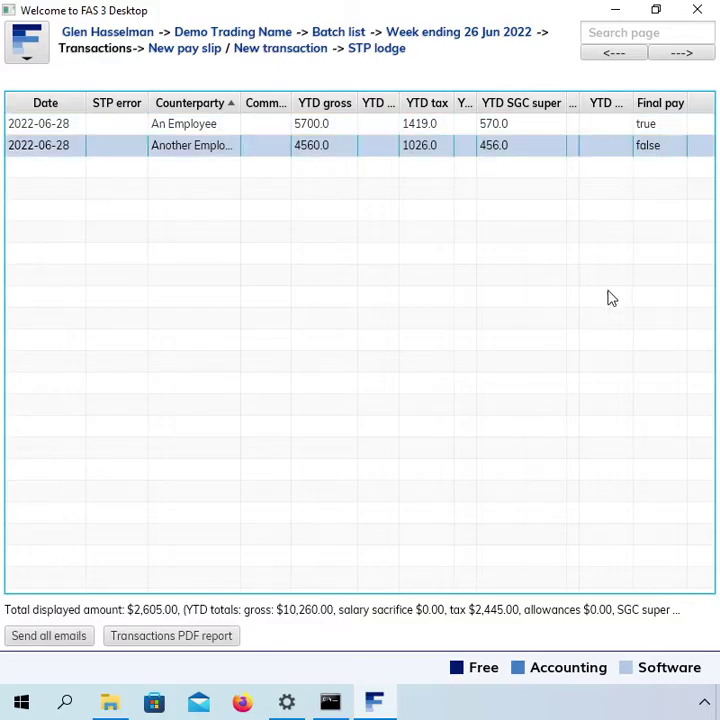
double_click(652, 150)
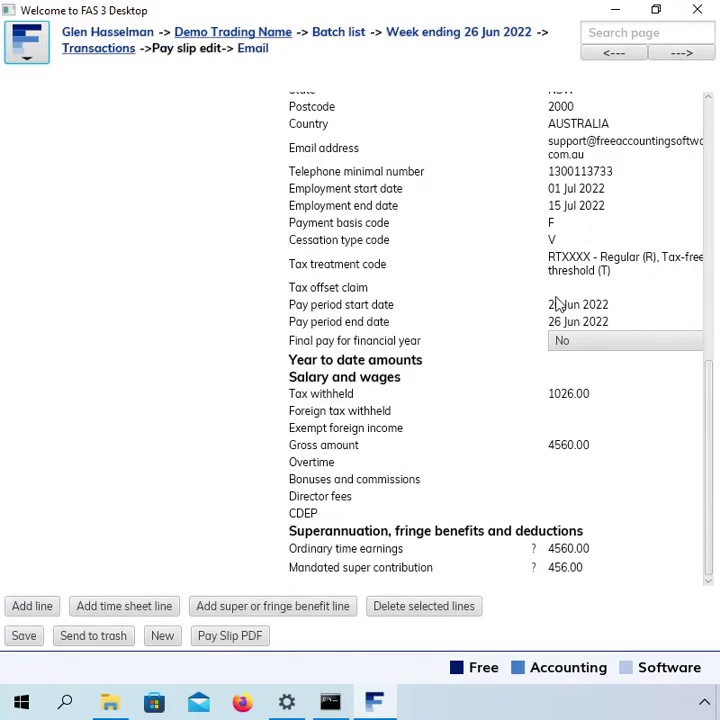
left_click(587, 348)
left_click(588, 380)
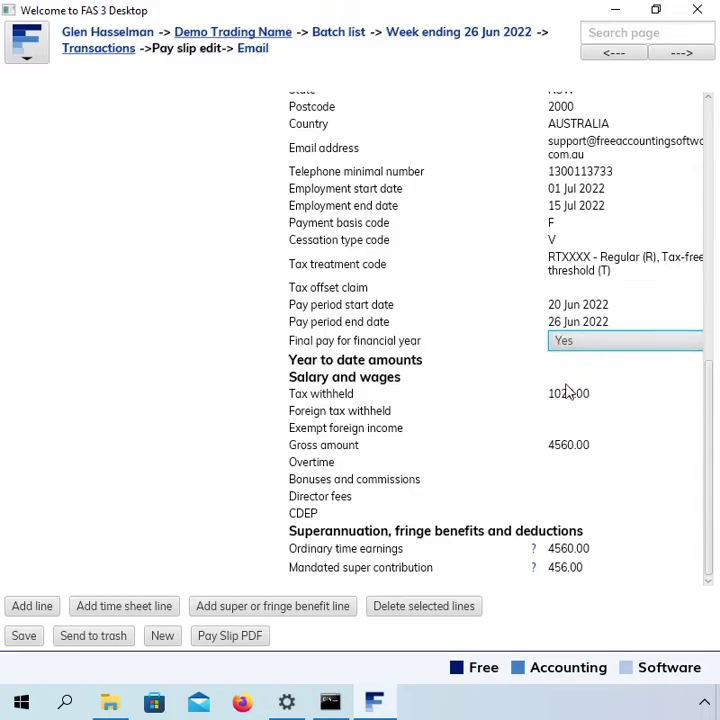
left_click(16, 638)
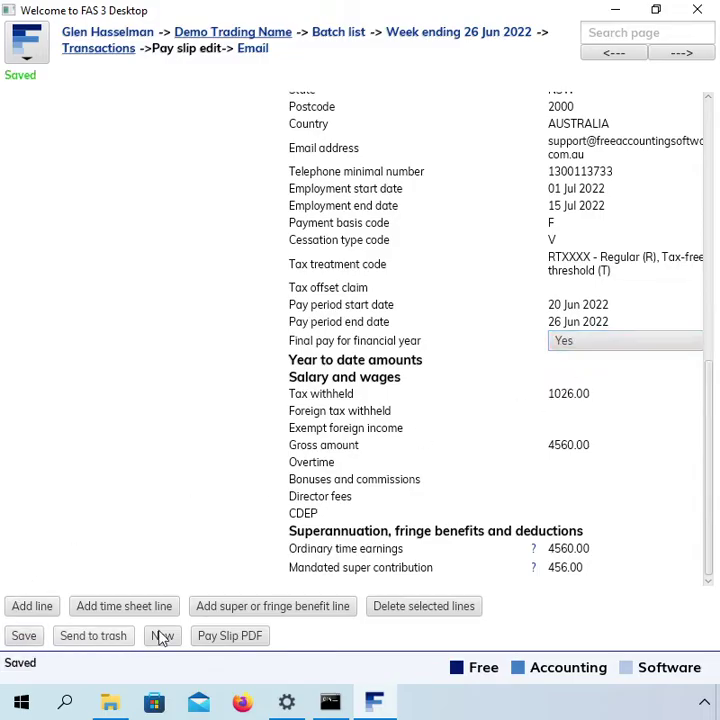
left_click(116, 58)
left_click(617, 150)
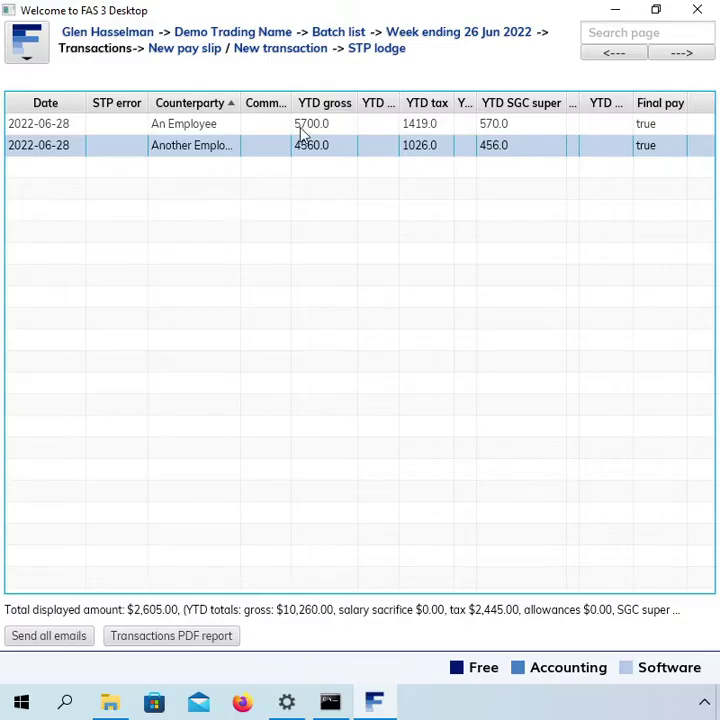
Open the batch's STP lodgement form and go through the agent declaration's signing box, the payroll details and the payer declaration
left_click(384, 55)
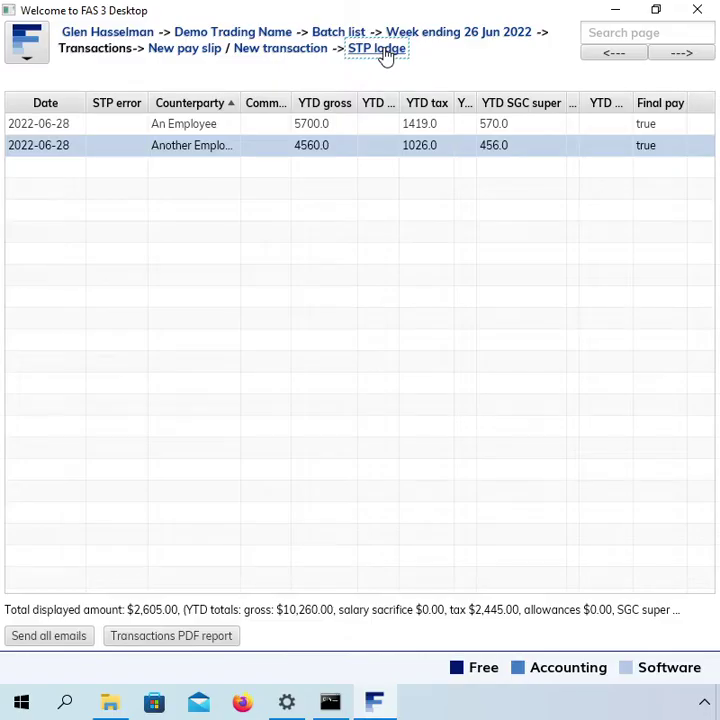
left_click(386, 55)
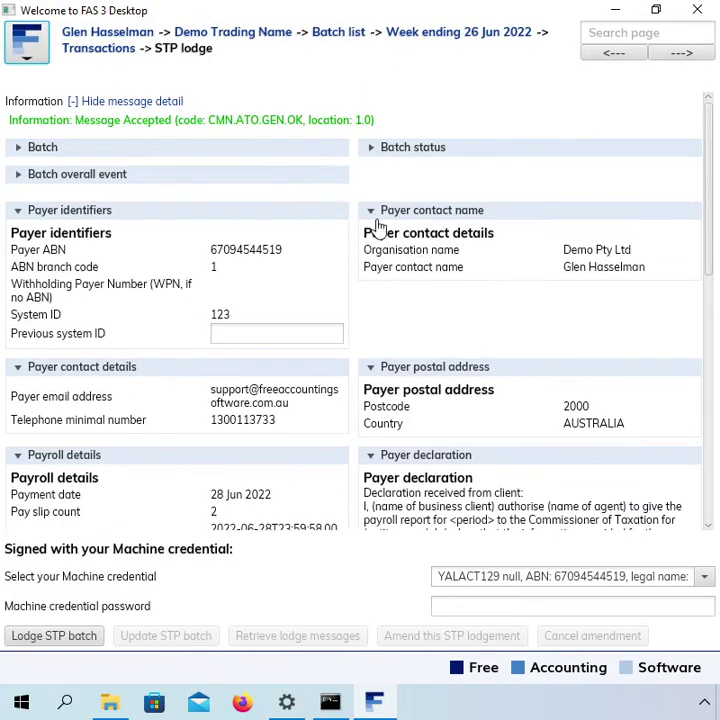
left_click_drag(712, 154, 694, 463)
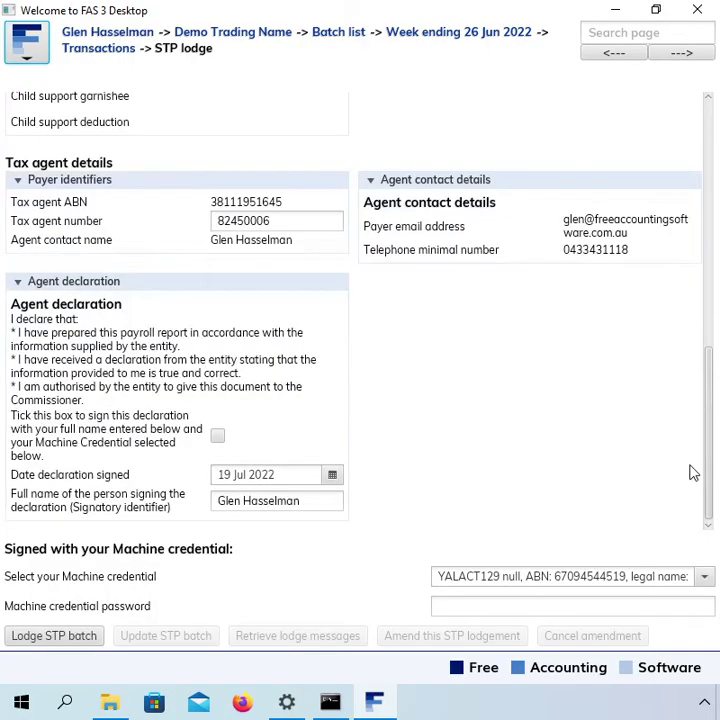
left_click(219, 437)
scroll(352, 464, "up", 5)
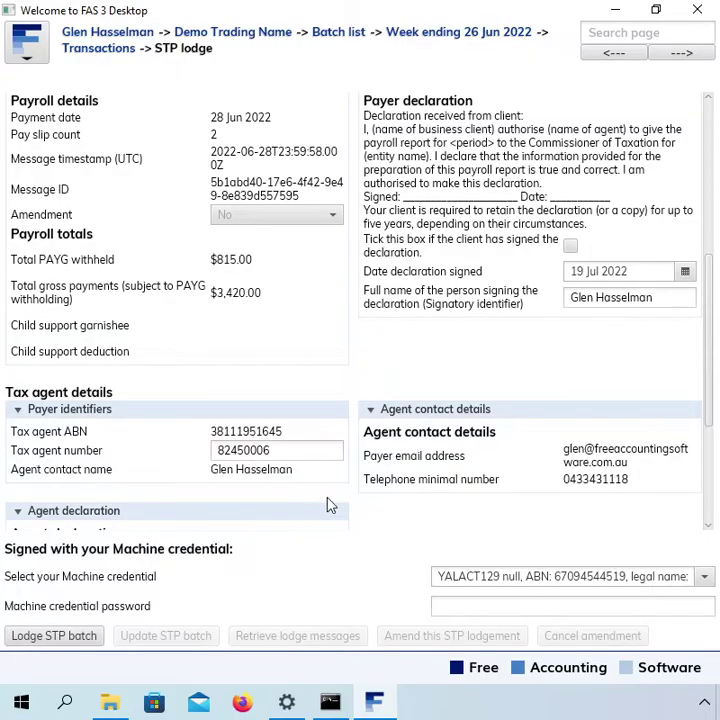
left_click_drag(712, 390, 703, 272)
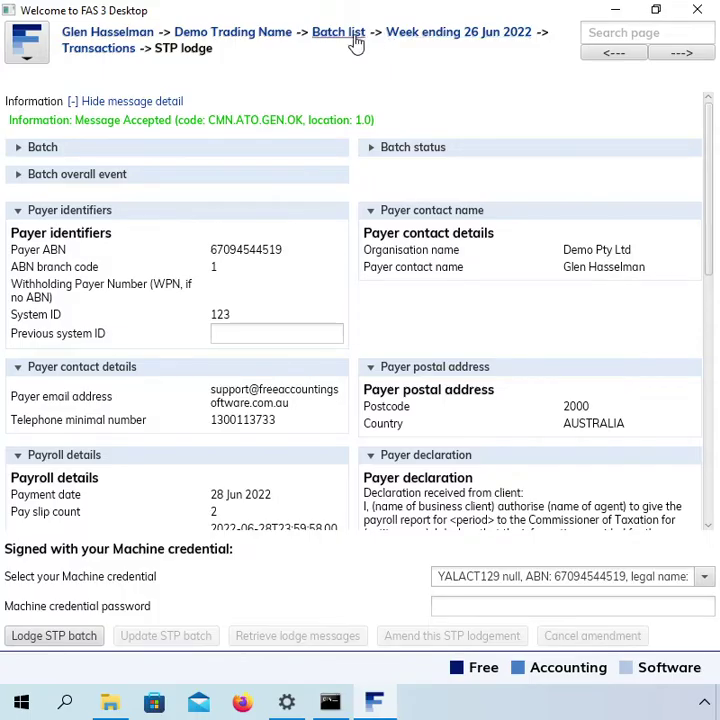
Return to the batch list and start a new batch with the description "Finalise 2022 FY"
left_click(355, 40)
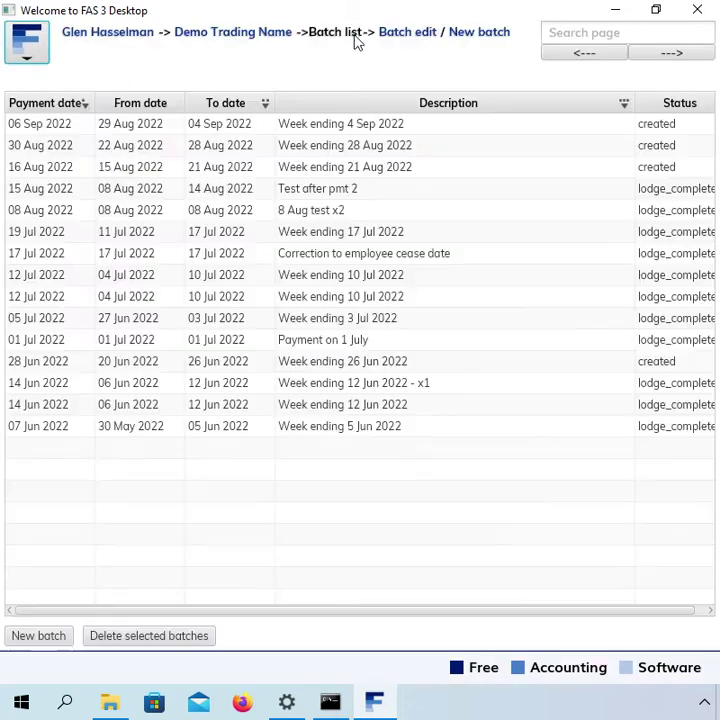
left_click(309, 366)
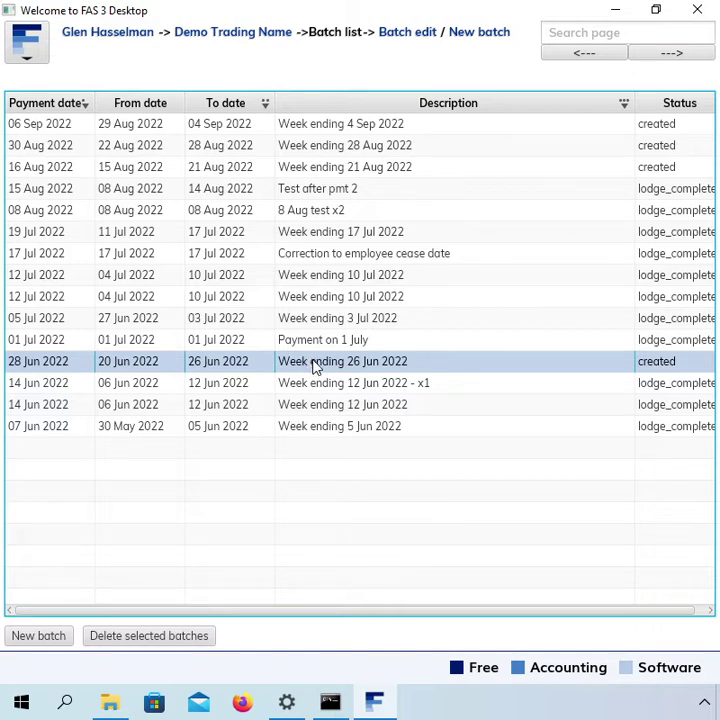
left_click(471, 38)
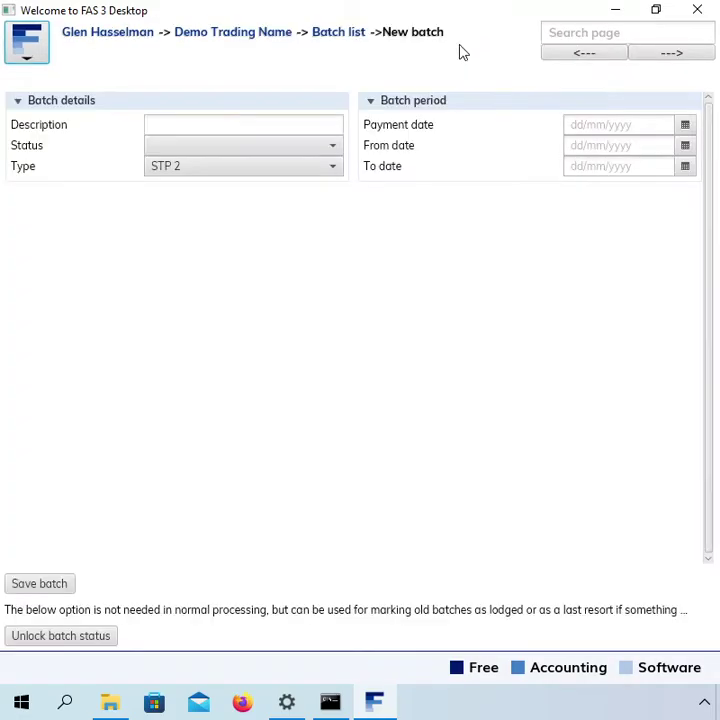
left_click(239, 118)
type("Fin")
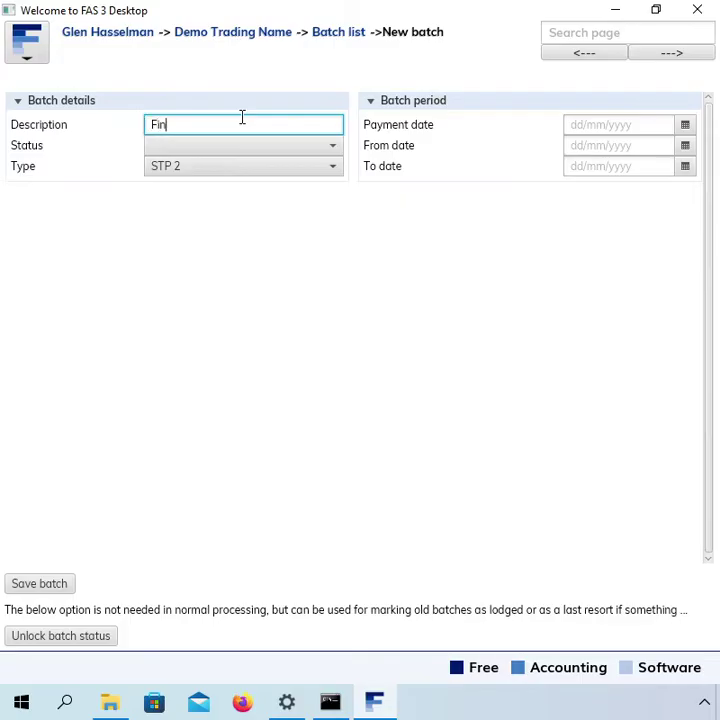
type("alise")
type(" 202")
key("BackSpace")
type("022 FY")
Set the new batch's payment date, from date and to date to 30 Jun 2022, and save the batch
left_click(624, 124)
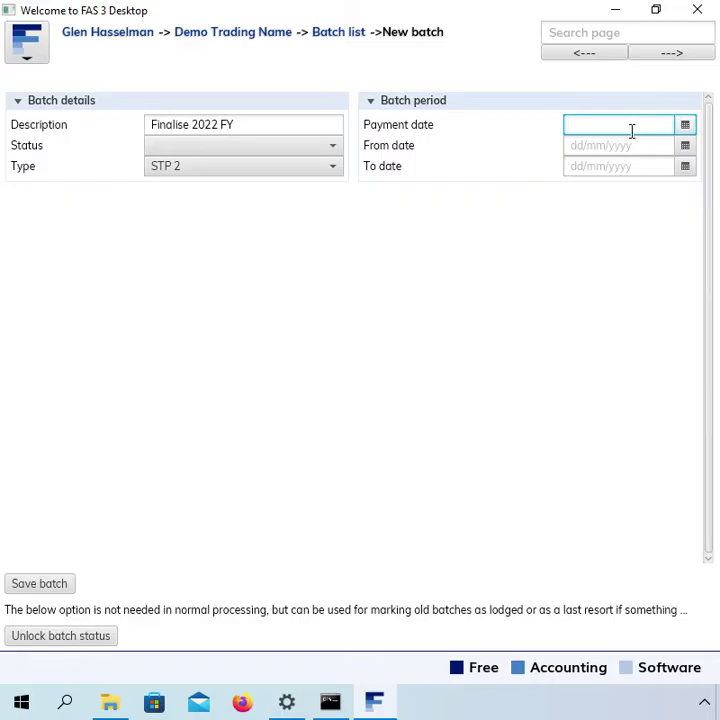
type("30/06/22")
key("Tab")
type("30/6/")
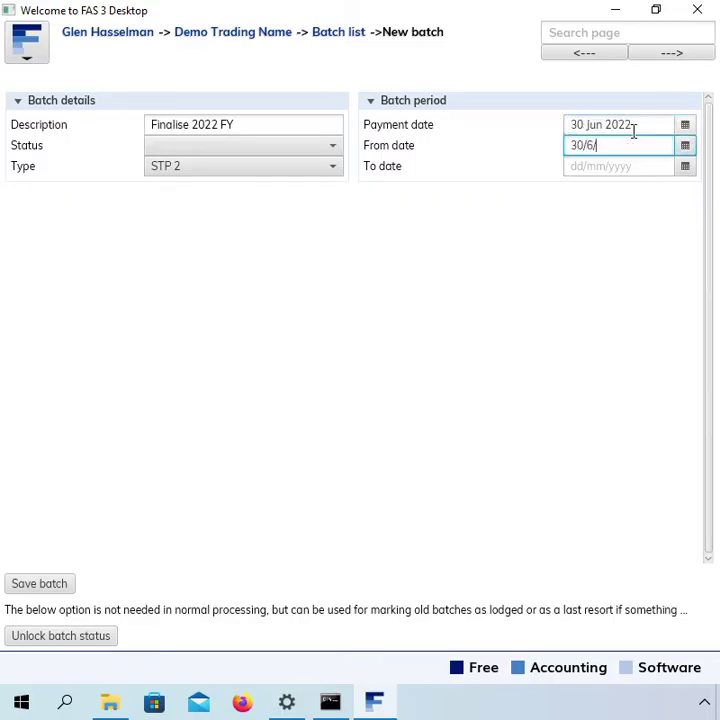
type("22")
key("Tab")
type("30/")
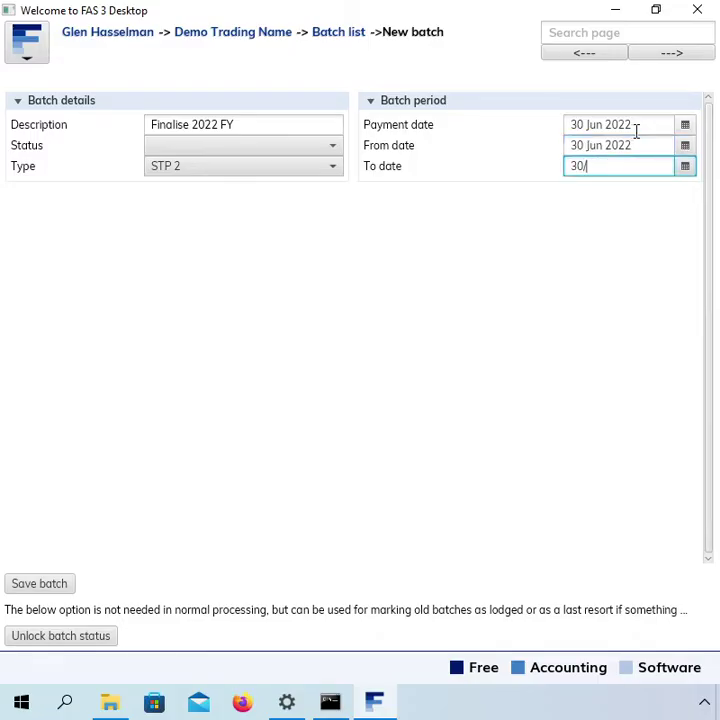
type("06/22")
key("Tab")
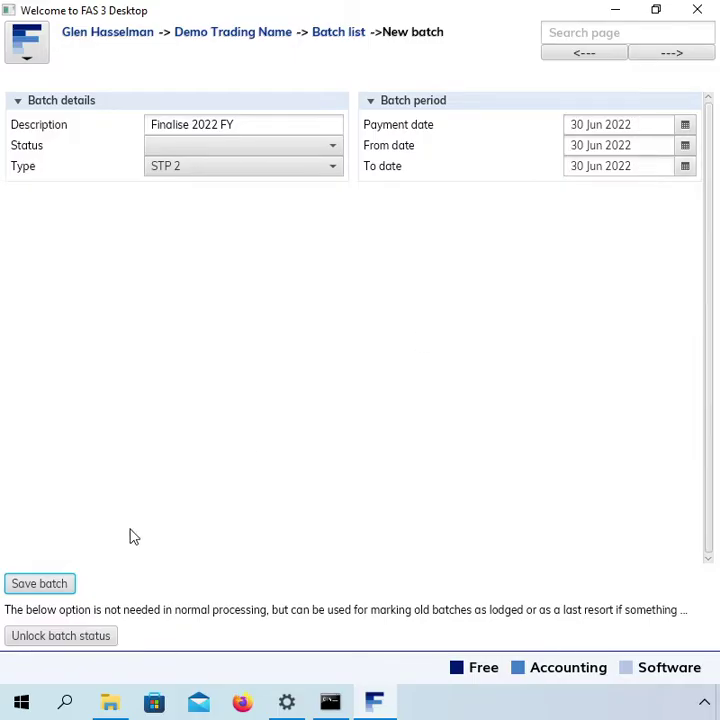
left_click(41, 585)
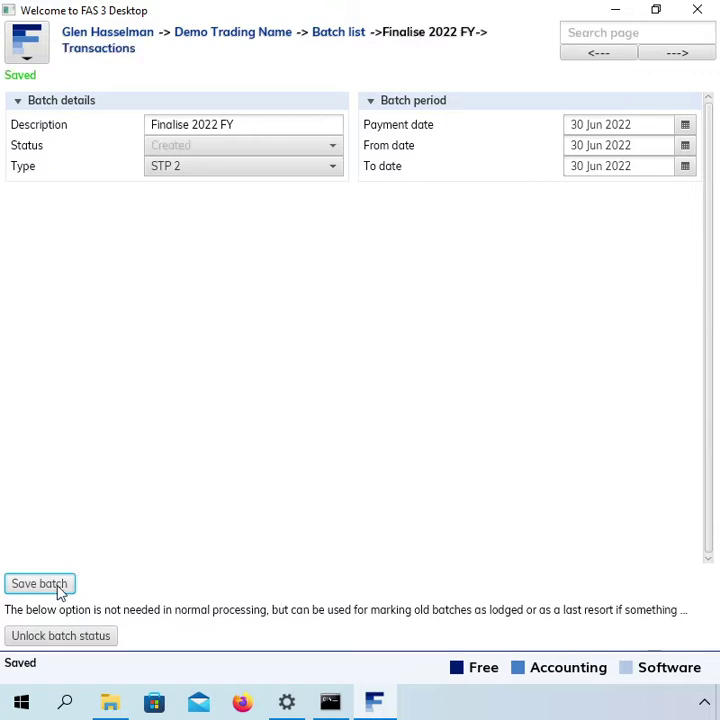
Create a pay slip in the new batch for the first employee matching "Emp" and delete its empty pay slip line
left_click(117, 58)
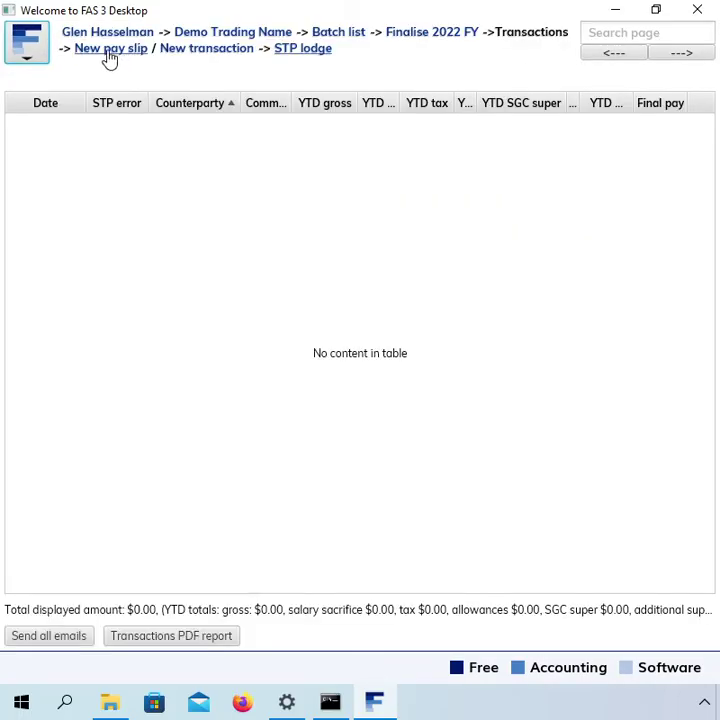
left_click(110, 49)
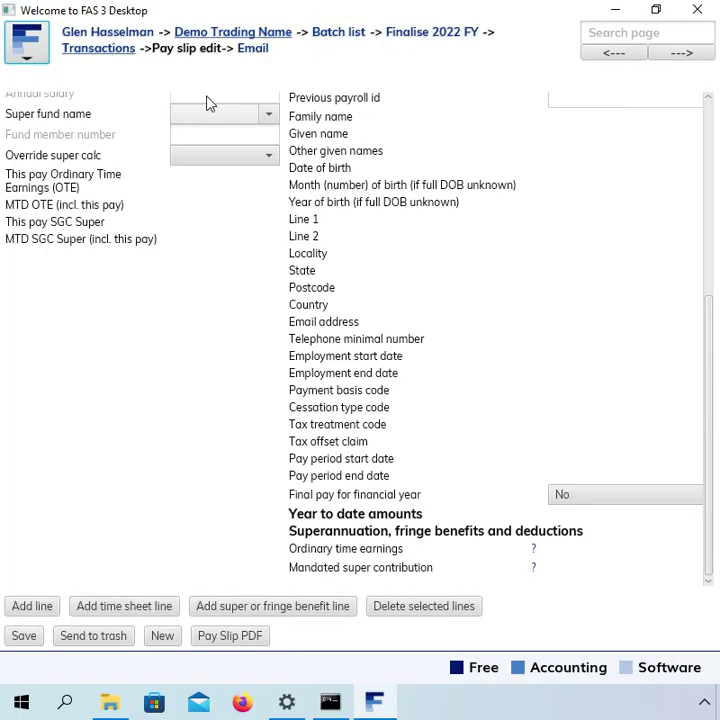
scroll(707, 127, "up", 6)
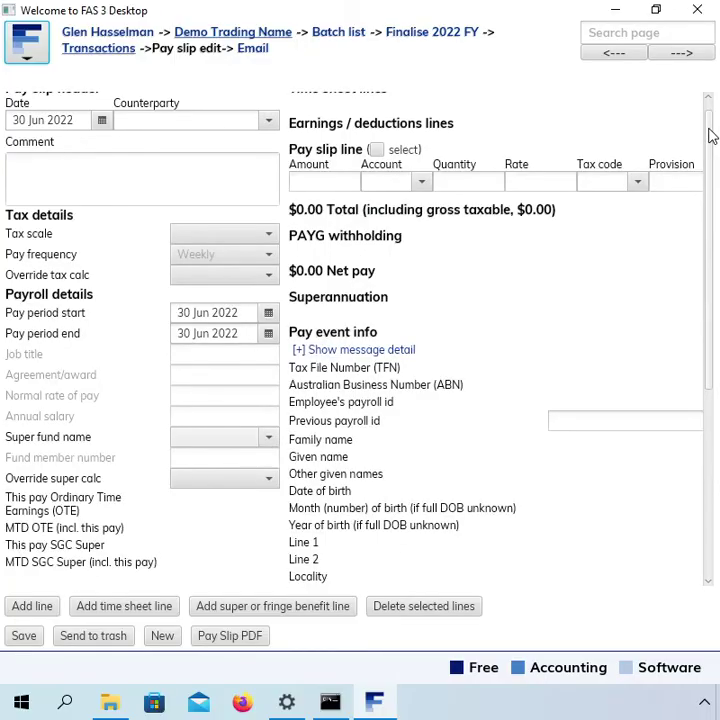
scroll(708, 135, "up", 1)
left_click(190, 129)
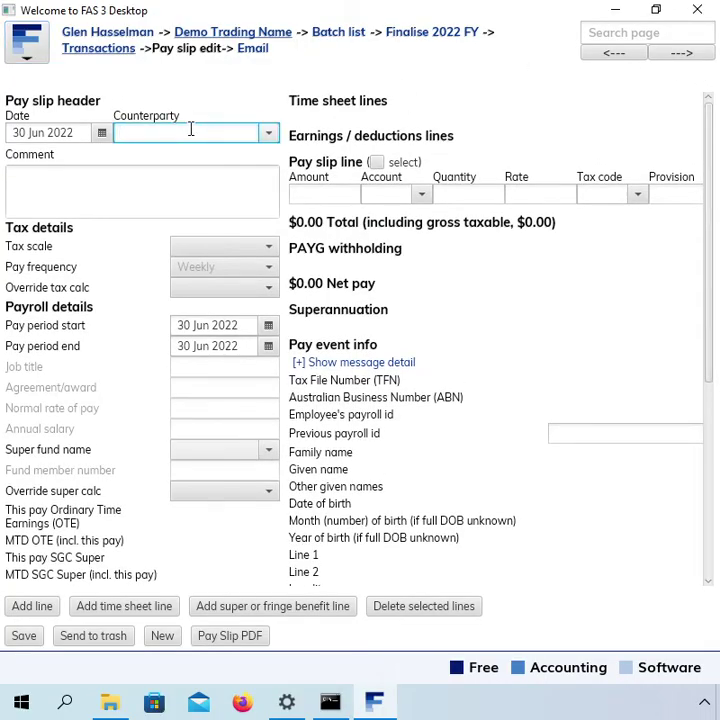
type("Emp")
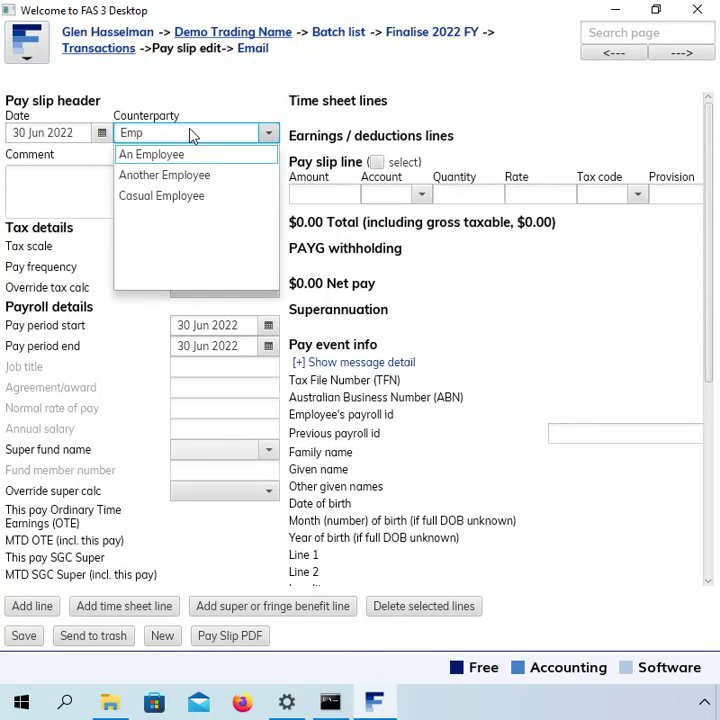
key("Return")
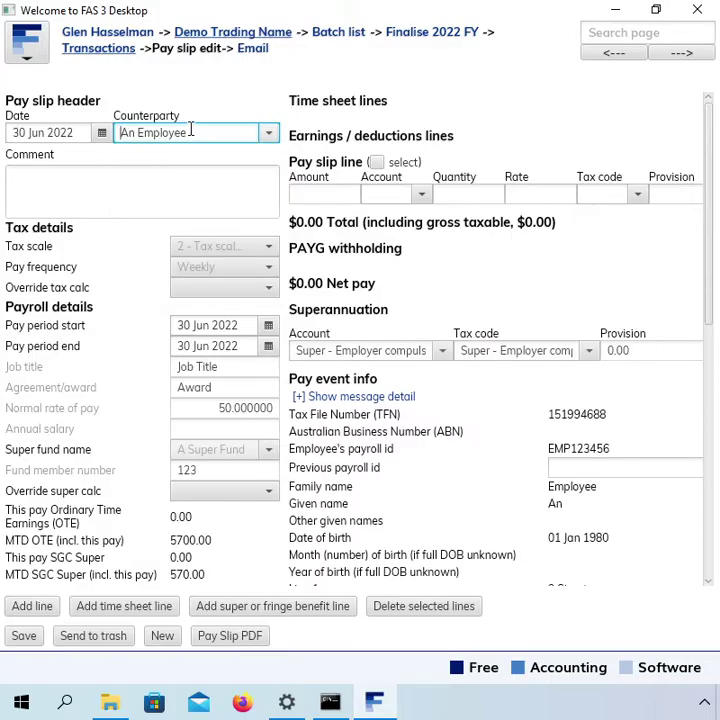
left_click(377, 165)
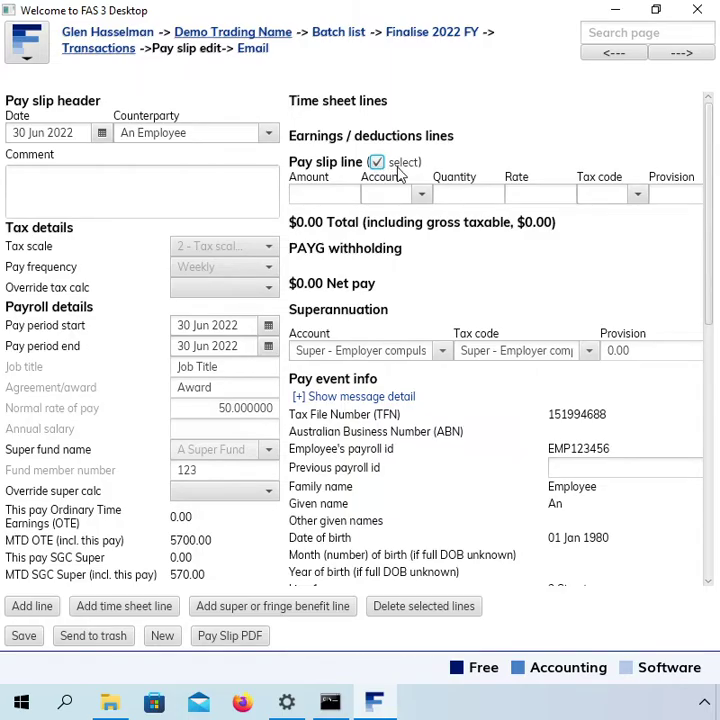
left_click(400, 614)
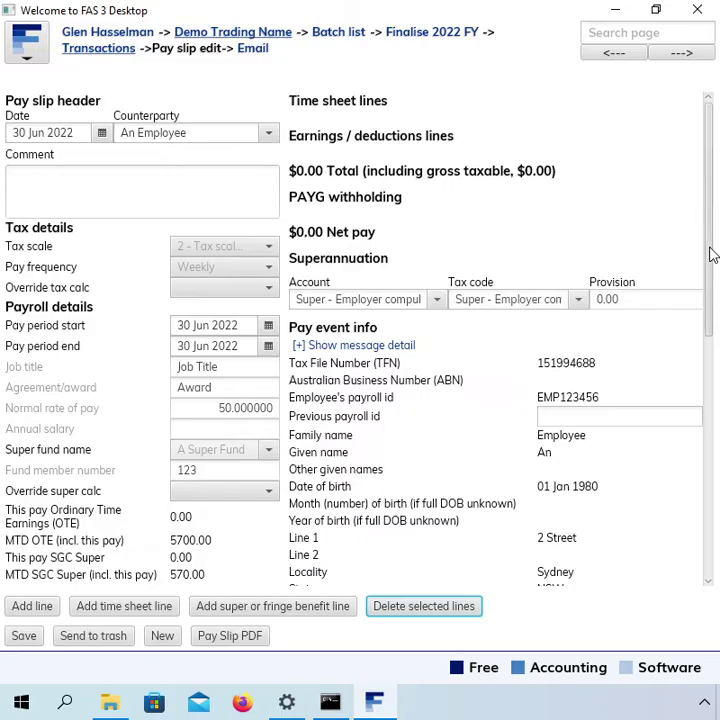
Set "Final pay for financial year" to Yes in the zero-amount pay slip, save it, and return to the batch's transactions
left_click_drag(712, 255, 699, 365)
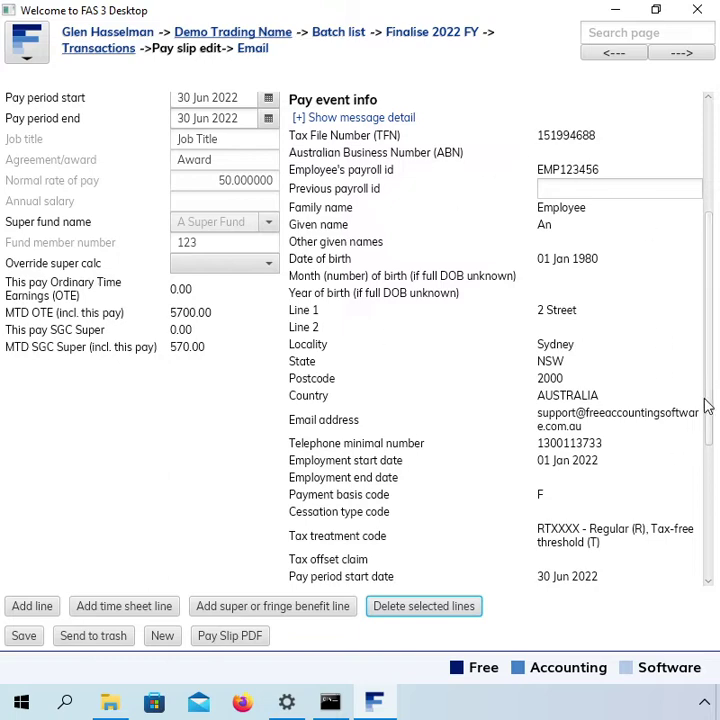
left_click_drag(707, 415, 707, 415)
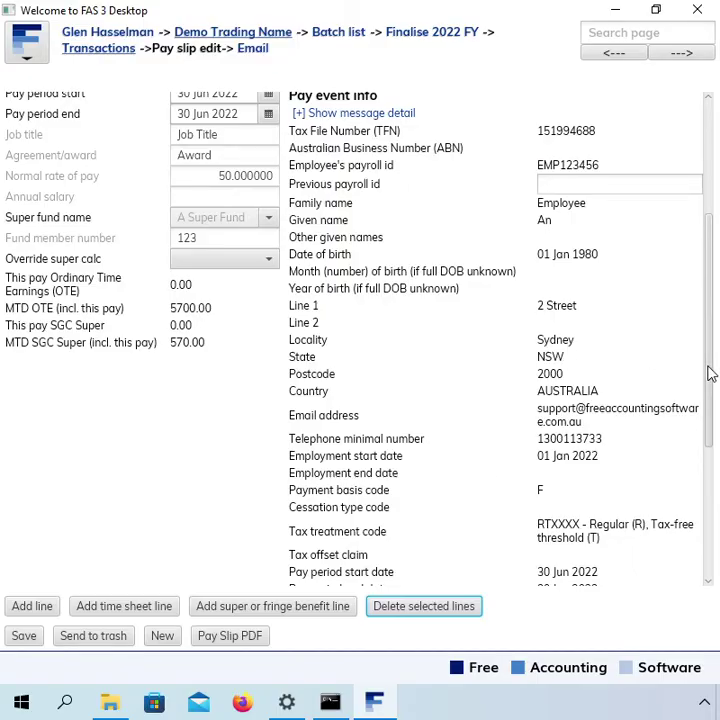
left_click_drag(712, 373, 710, 375)
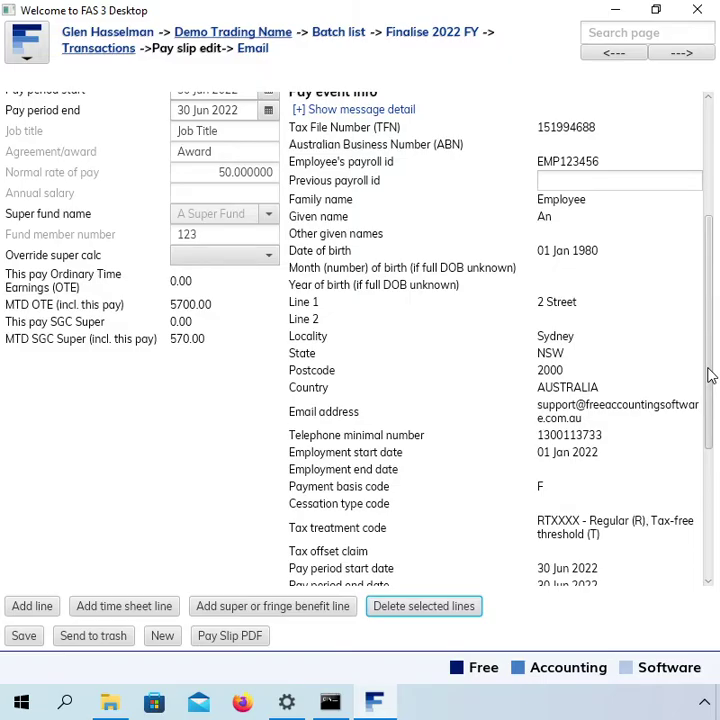
left_click_drag(710, 375, 678, 537)
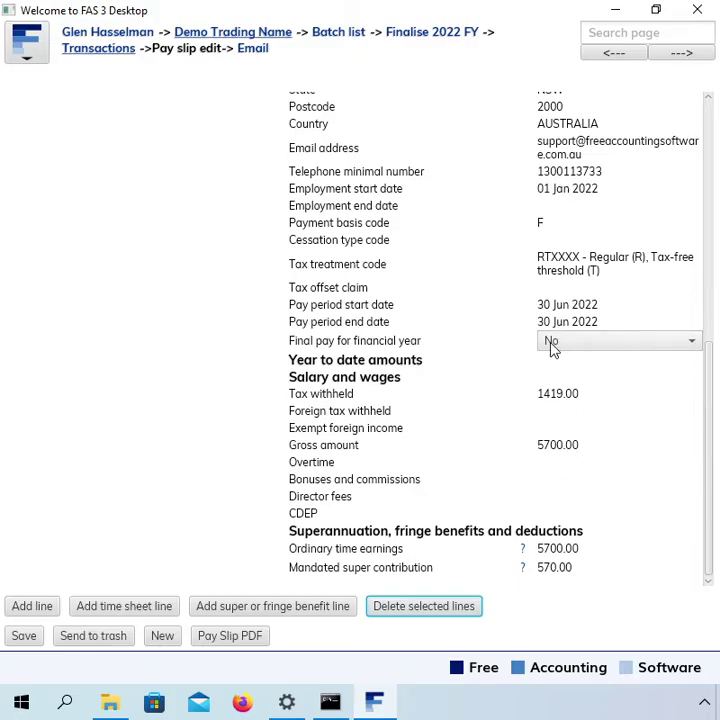
left_click(553, 346)
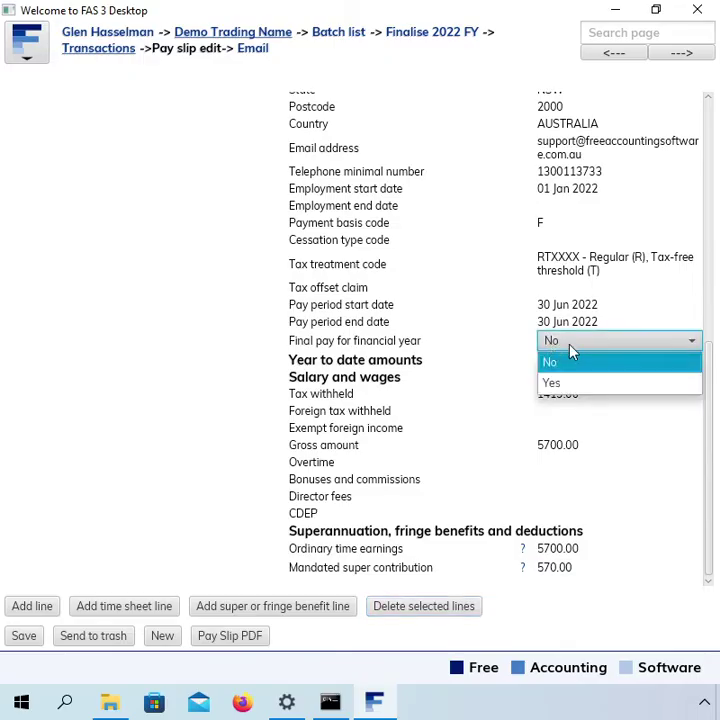
left_click(570, 388)
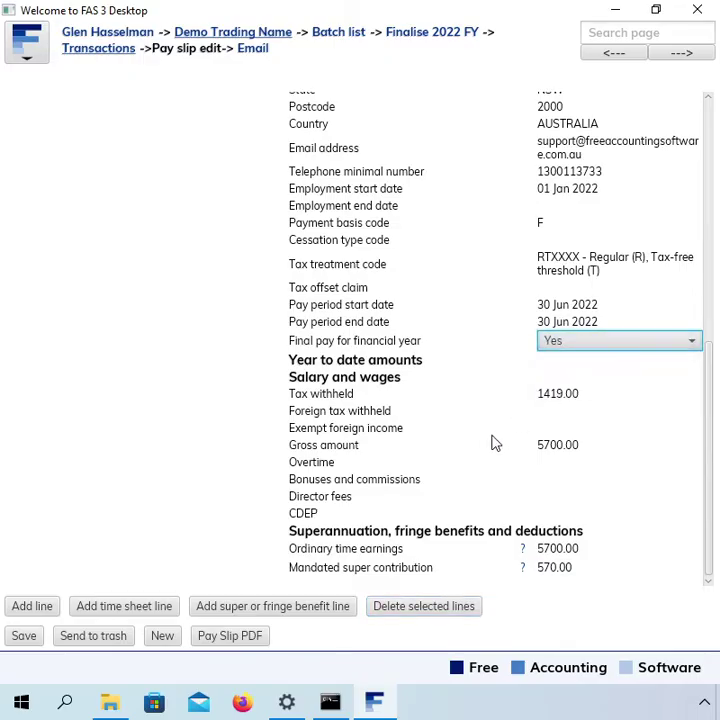
left_click(36, 640)
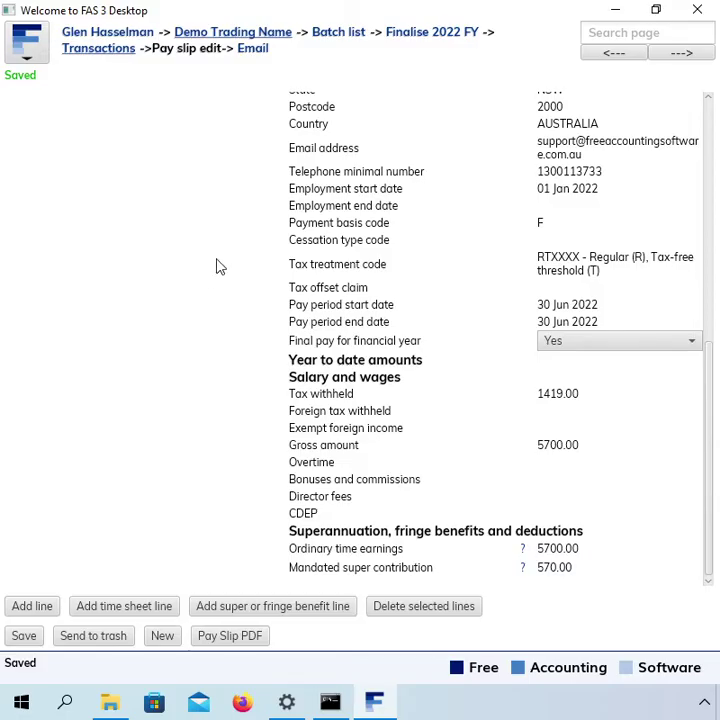
left_click(96, 55)
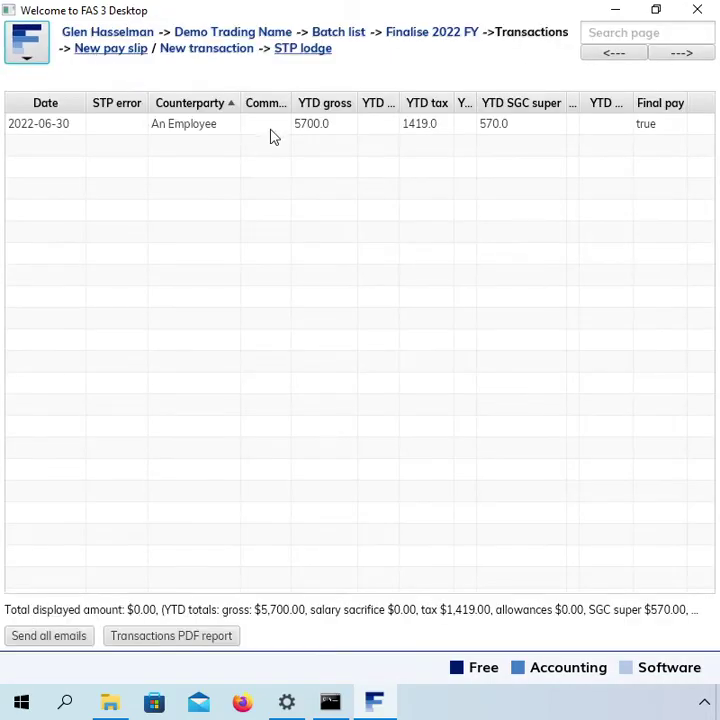
left_click(250, 207)
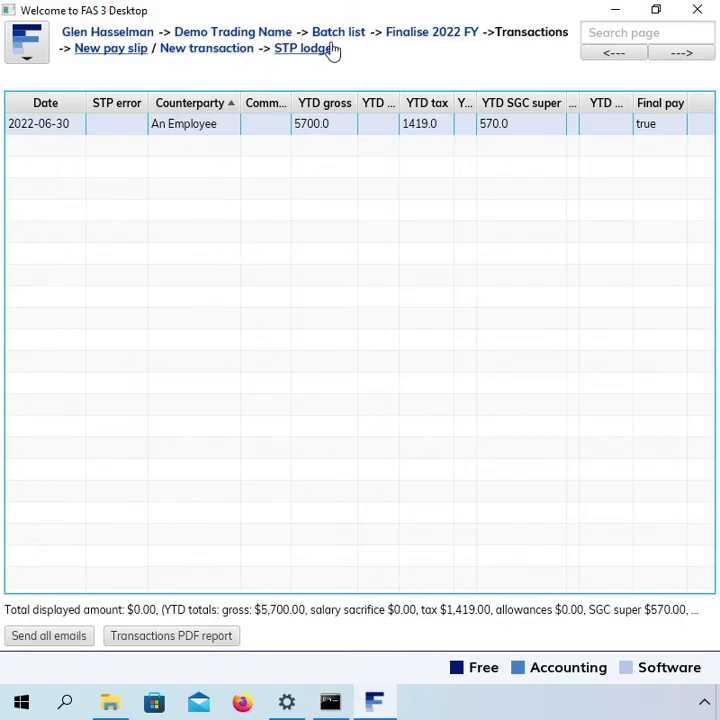
Open the business's payroll summary report and examine the Normal time earnings and PAYG withheld amounts
left_click(217, 36)
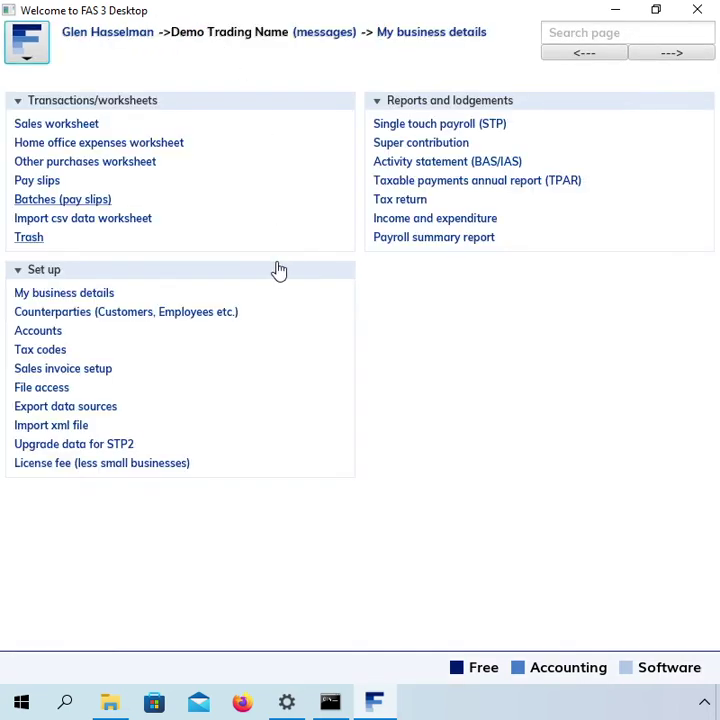
left_click(408, 246)
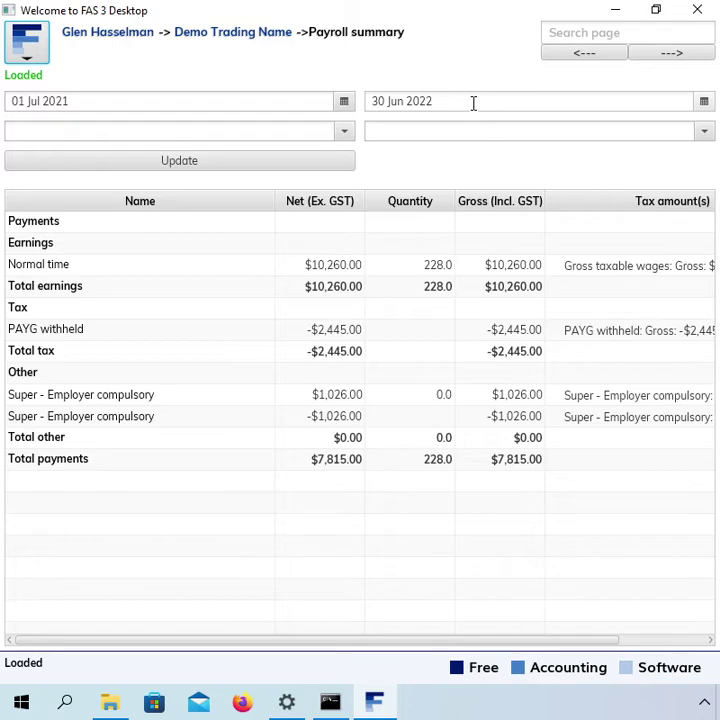
left_click(330, 264)
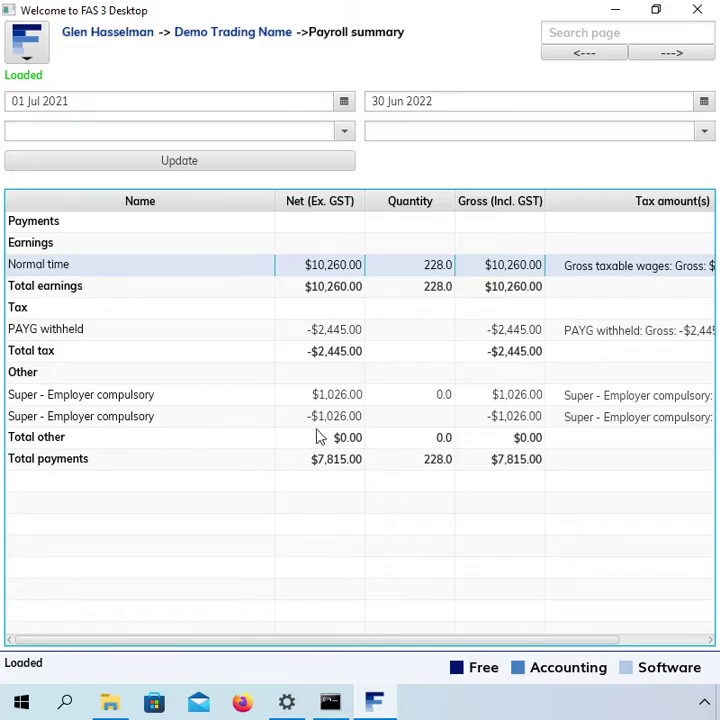
left_click(361, 333)
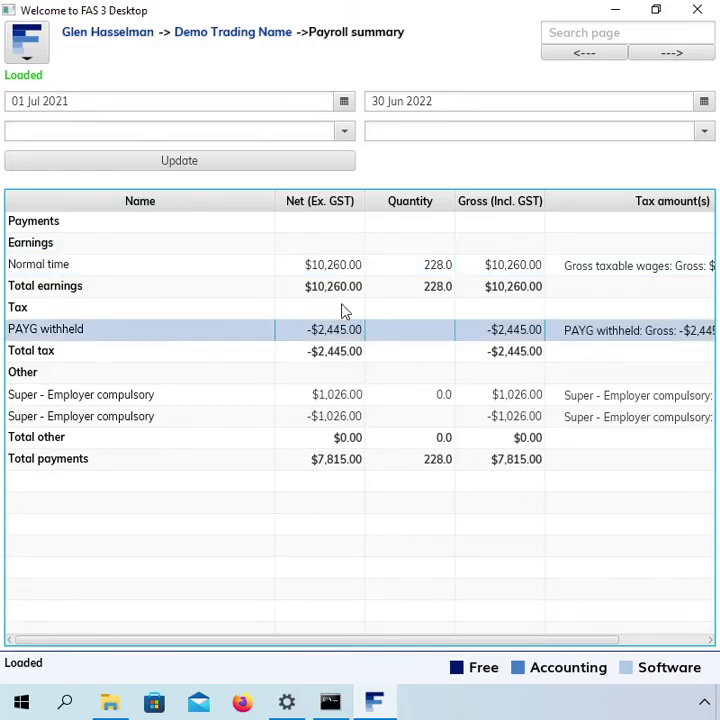
Open the transactions behind the Normal time earnings and examine the first employee's two 14 Jun 2022 entries
left_click(342, 268)
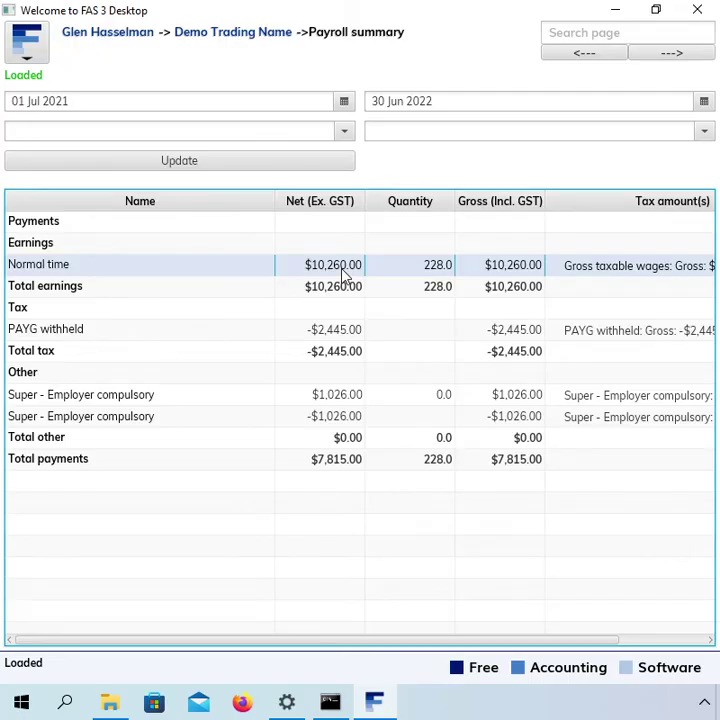
double_click(343, 275)
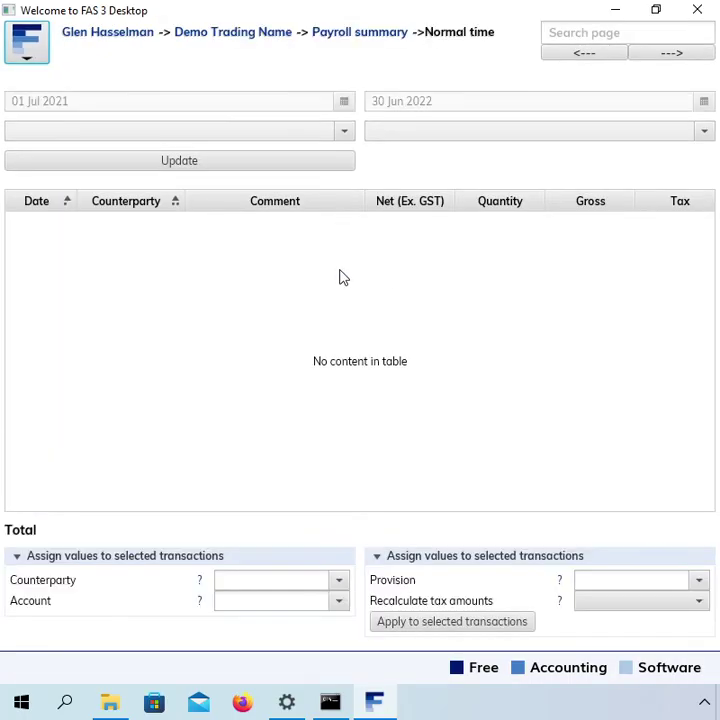
left_click(155, 269)
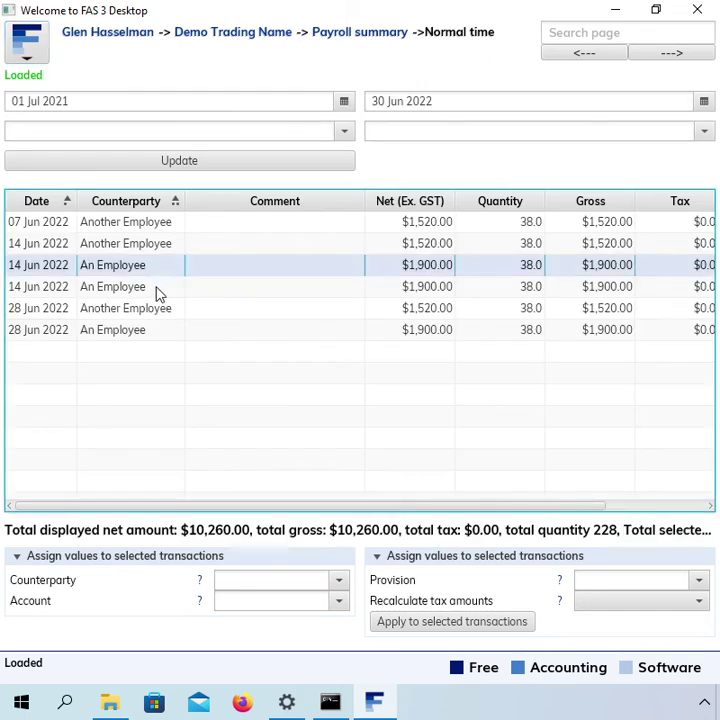
left_click(155, 290)
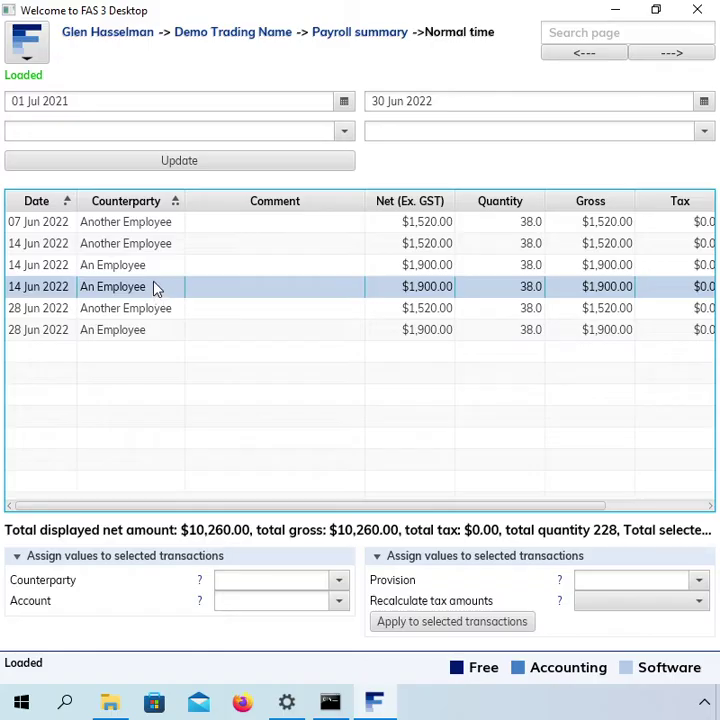
left_click(160, 268)
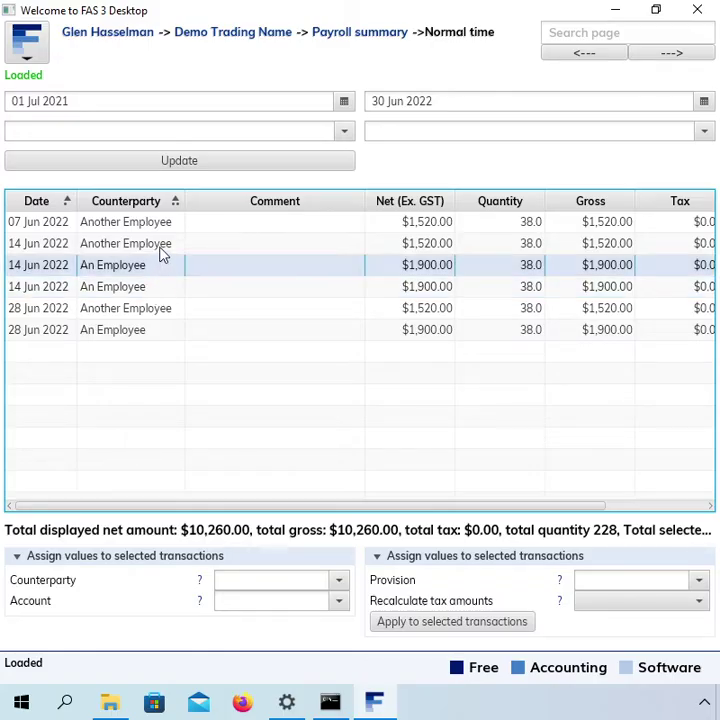
Examine the second employee's 14 Jun 2022 Normal time entry, return to the payroll summary and check the Normal time total
left_click(161, 245)
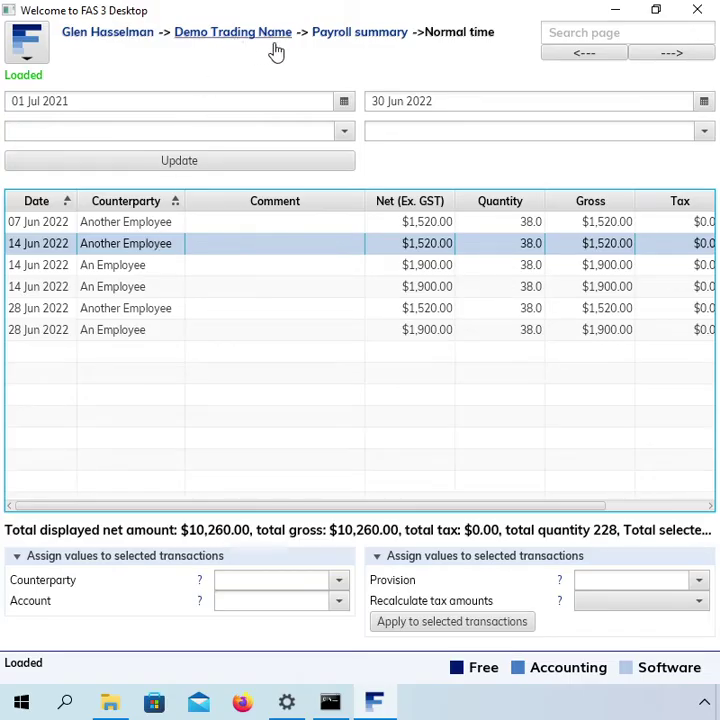
left_click(343, 36)
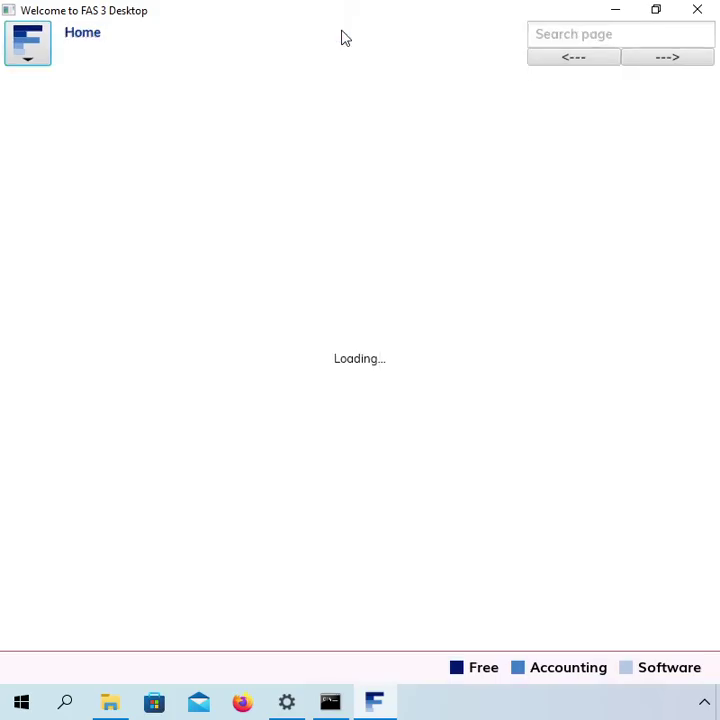
left_click(318, 272)
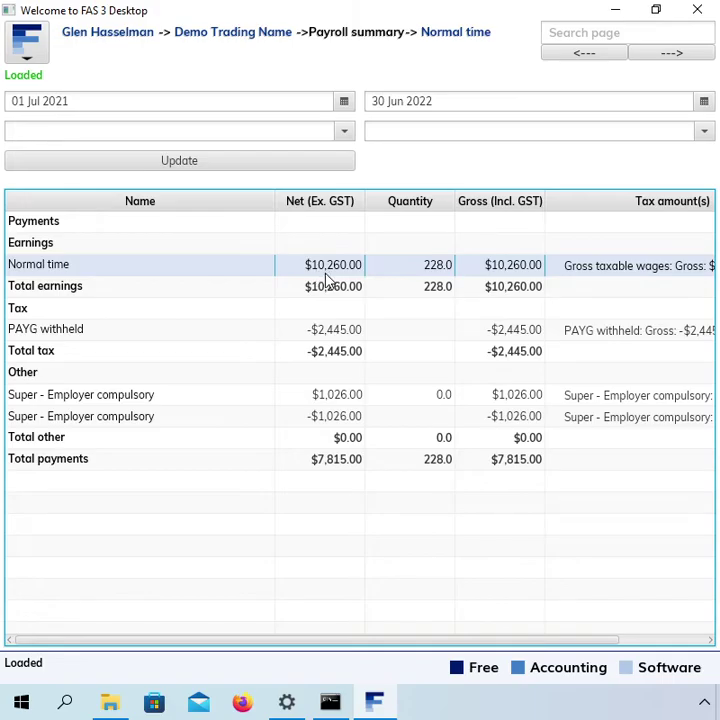
Open the transactions of the "Finalise 2022 FY" batch from the business's pay slip batch list
left_click(249, 38)
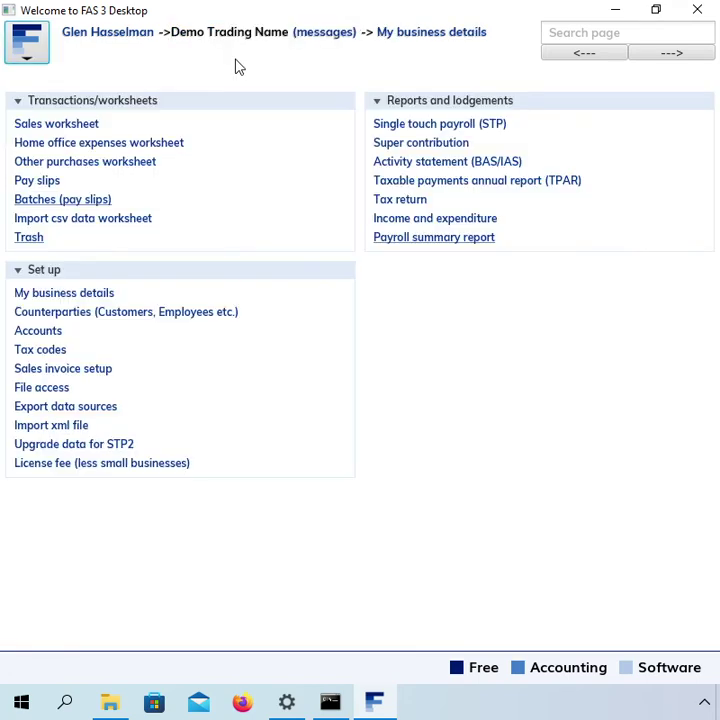
left_click(85, 205)
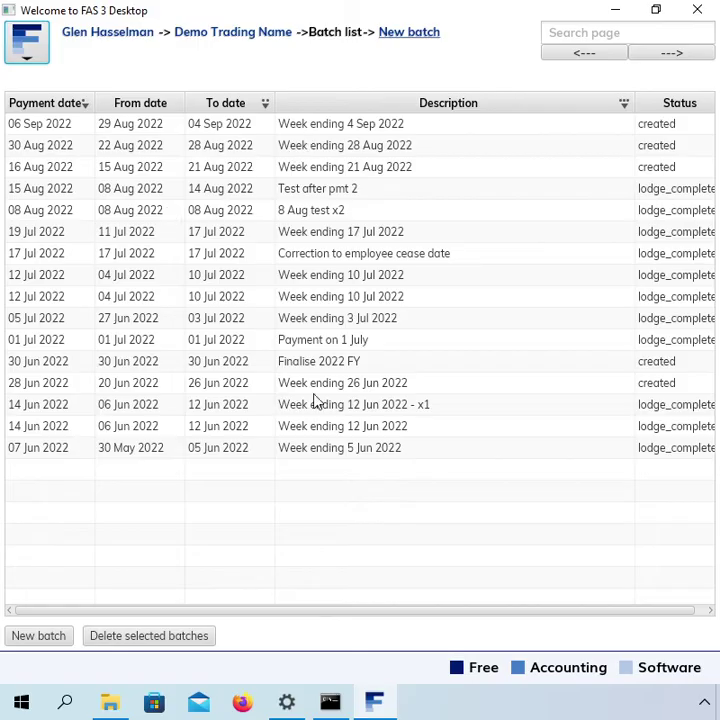
left_click(366, 349)
left_click(363, 364)
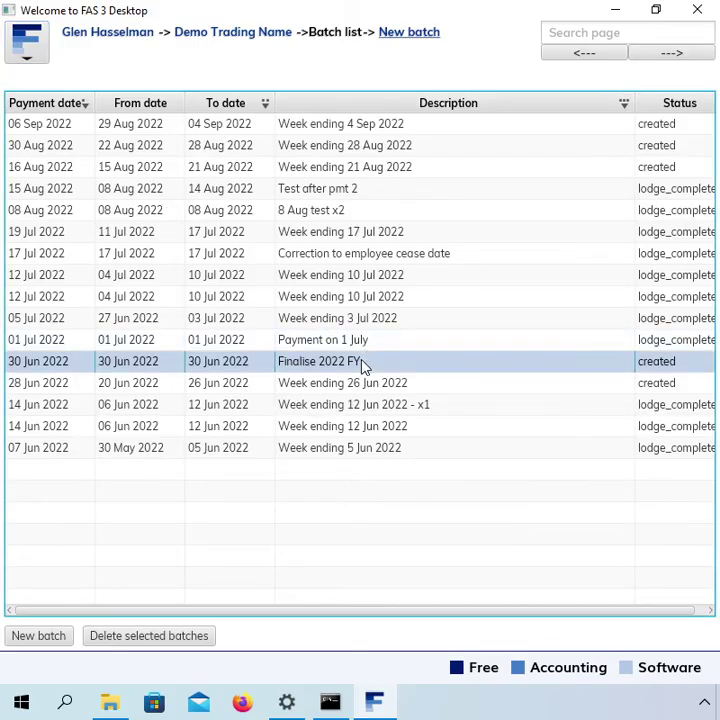
double_click(390, 369)
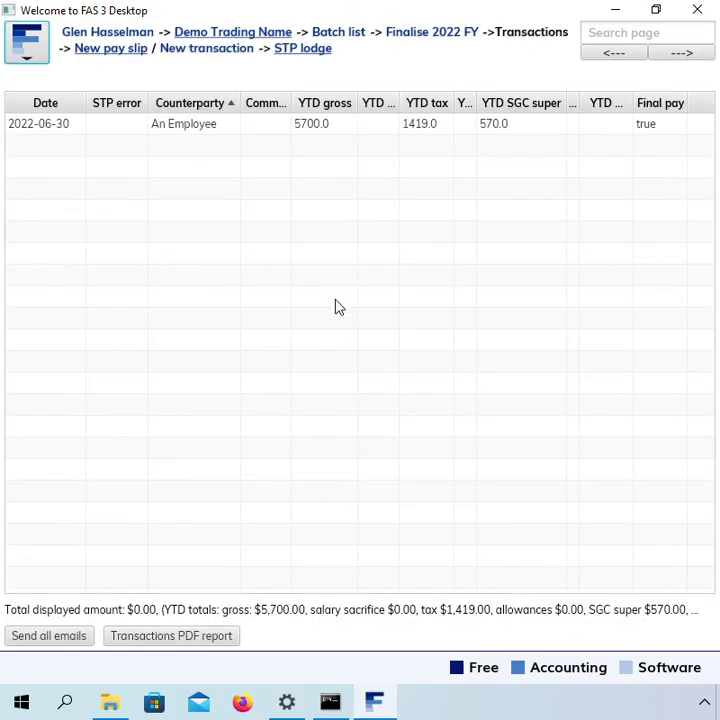
Create a pay slip in the finalisation batch for the second employee matching "em" and delete its empty pay slip line
left_click(107, 50)
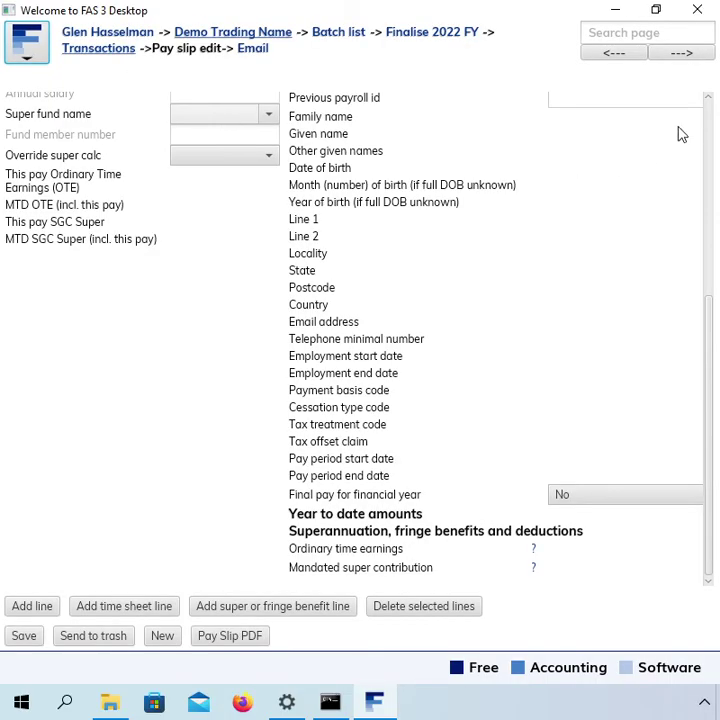
scroll(705, 122, "up", 5)
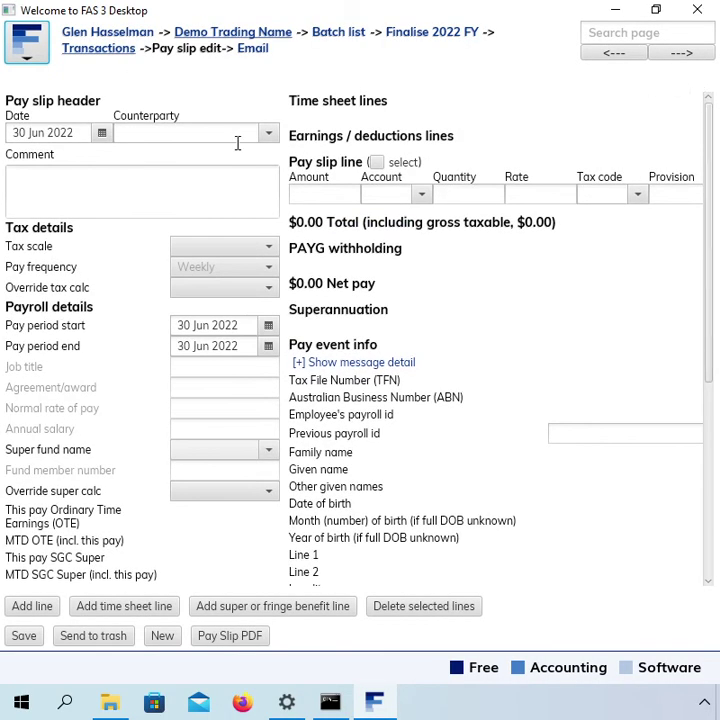
left_click(207, 133)
type("empl")
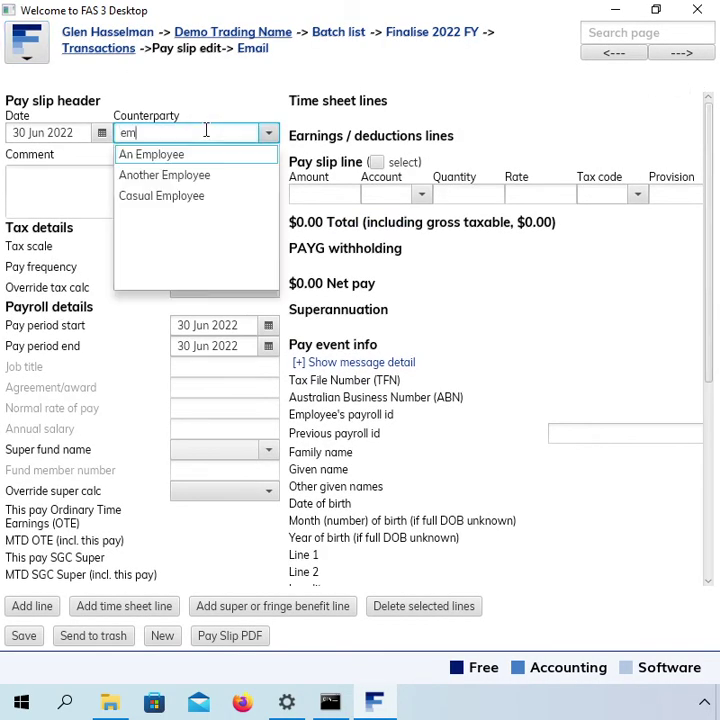
left_click(162, 176)
left_click(374, 163)
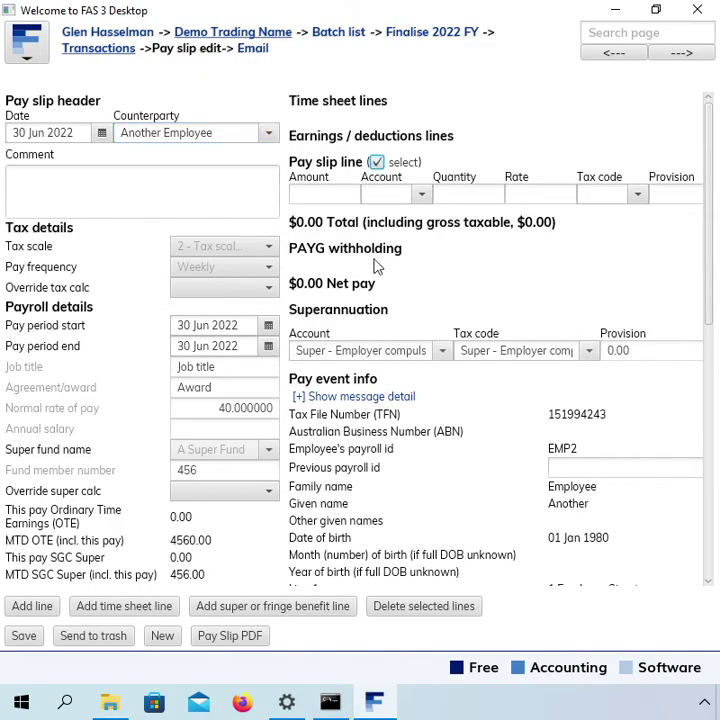
left_click(390, 614)
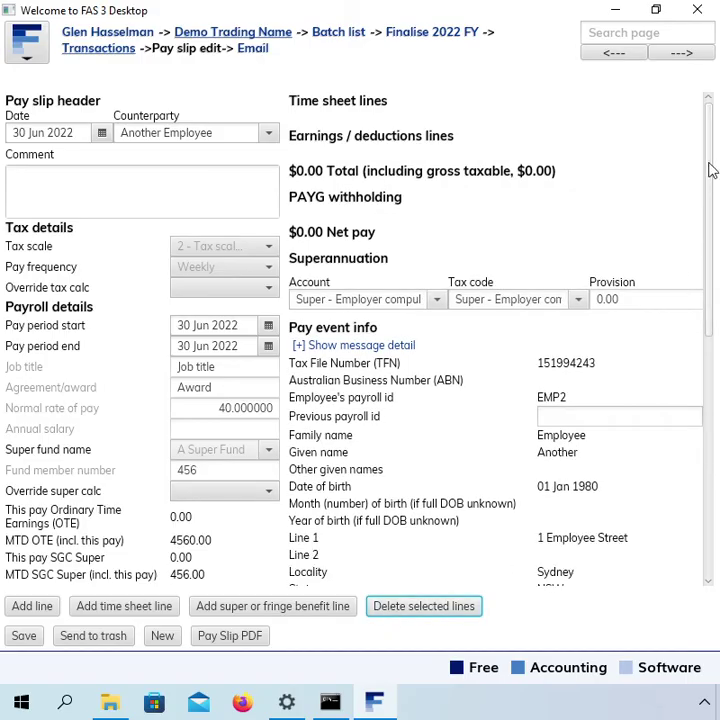
Mark the second employee's pay slip as final pay for the financial year, save it, and return to the batch's transactions
left_click_drag(711, 172, 700, 486)
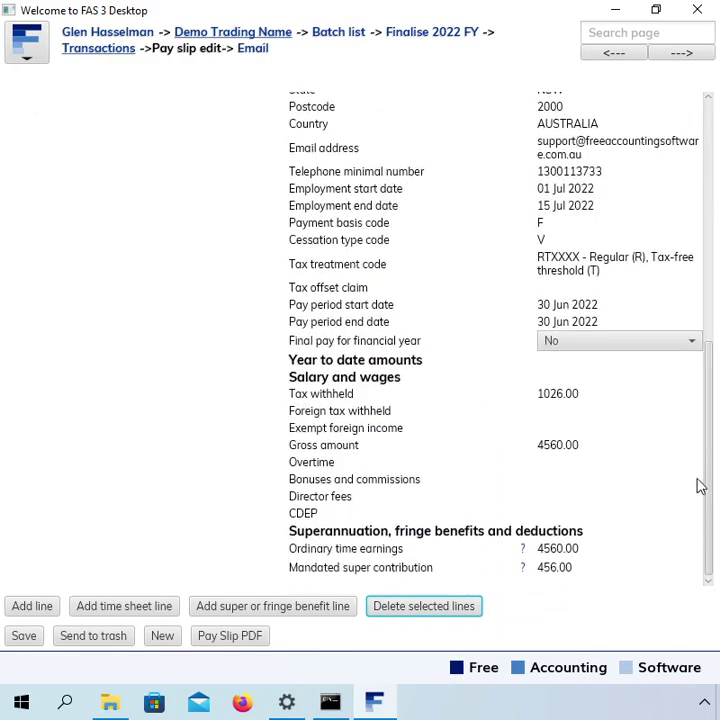
left_click(590, 346)
left_click(575, 385)
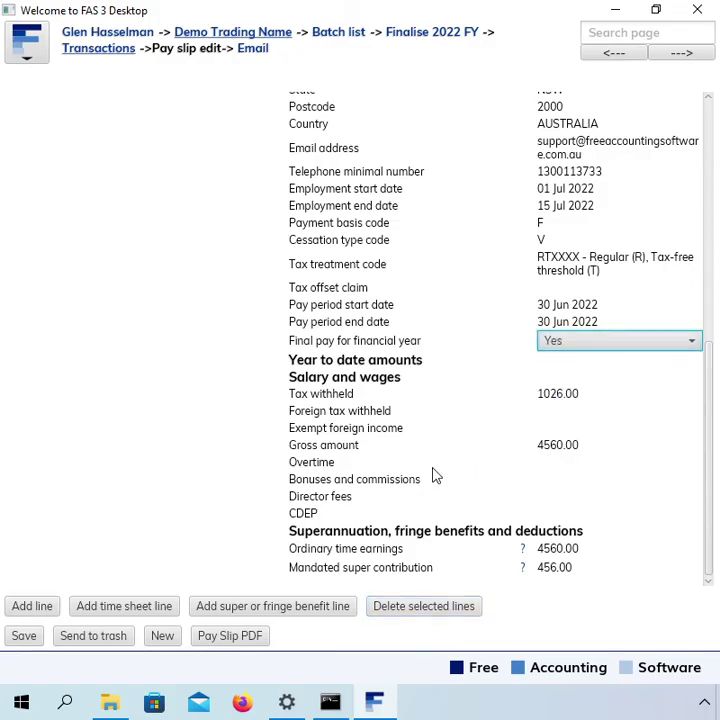
left_click(24, 637)
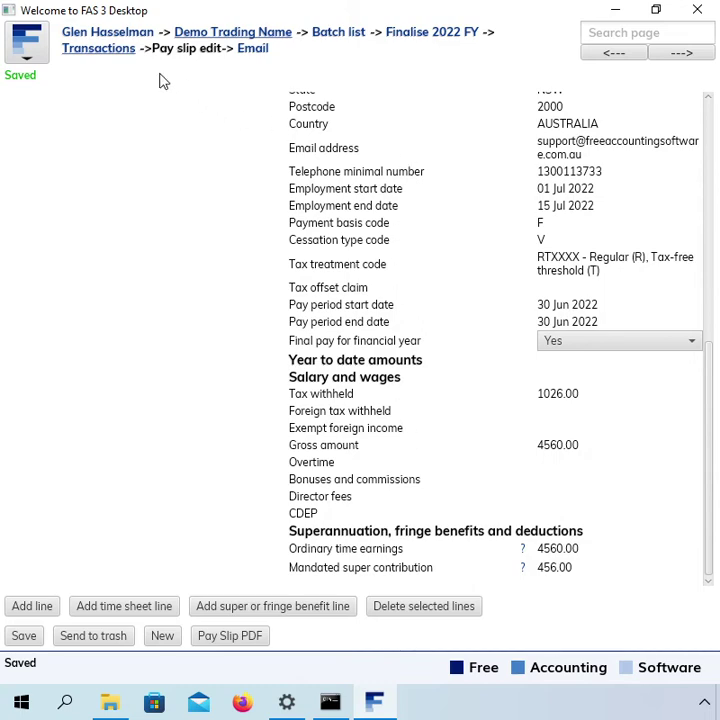
left_click(108, 52)
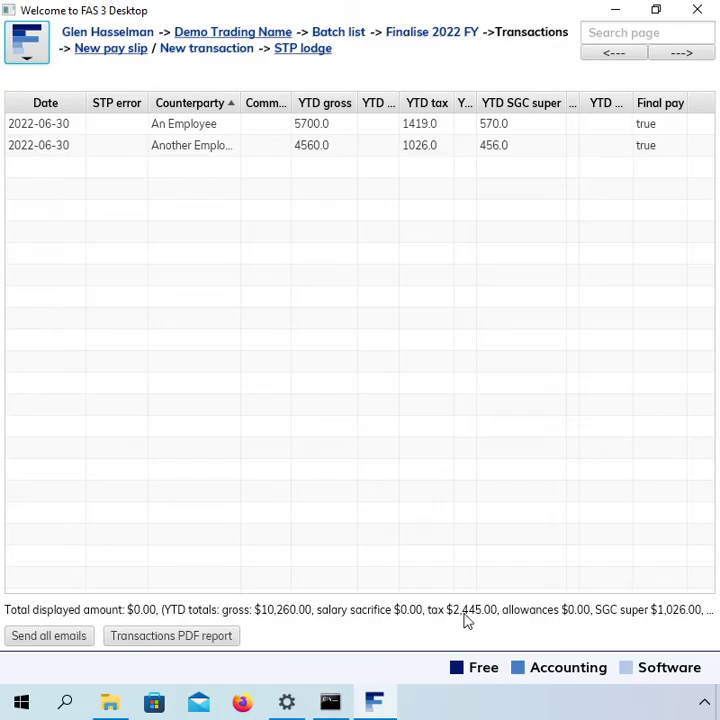
Open the STP lodgement for the finalisation batch and review its details through to the agent declaration
left_click(316, 50)
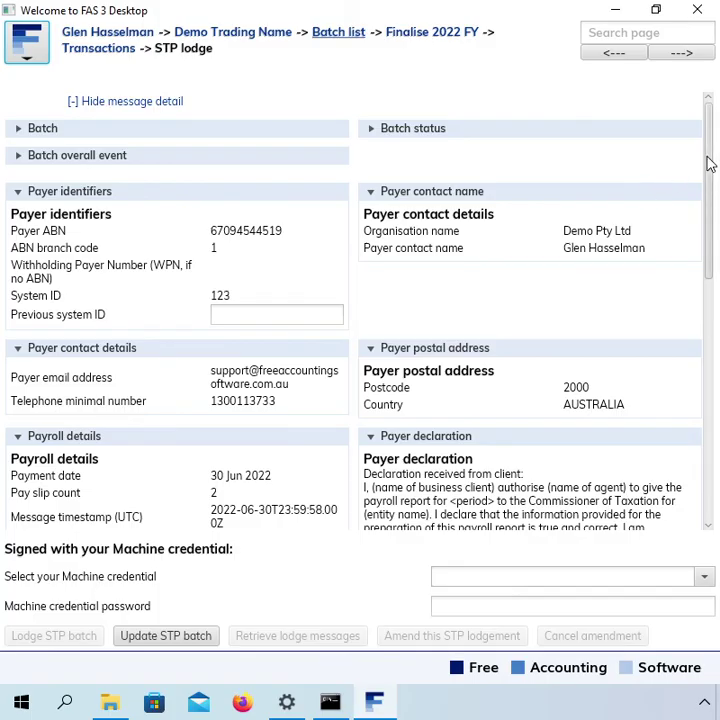
left_click_drag(709, 166, 709, 506)
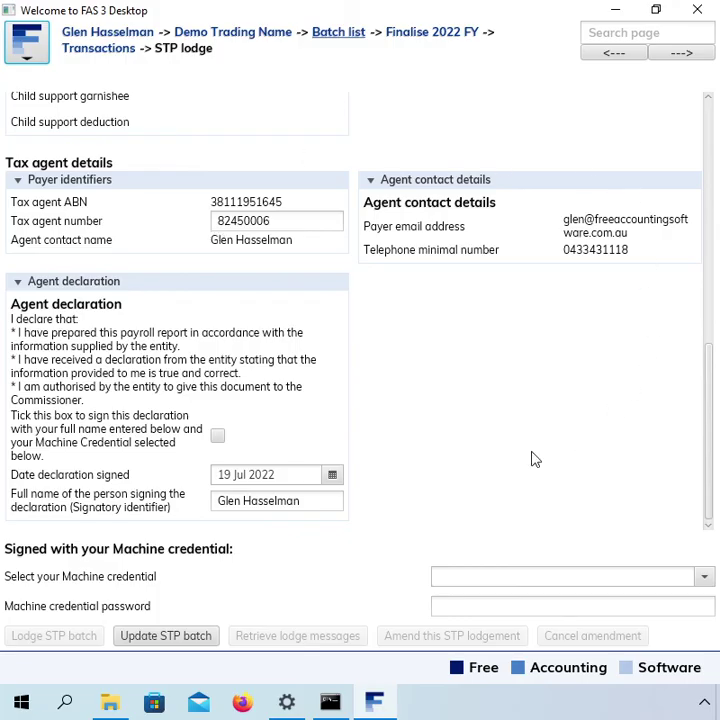